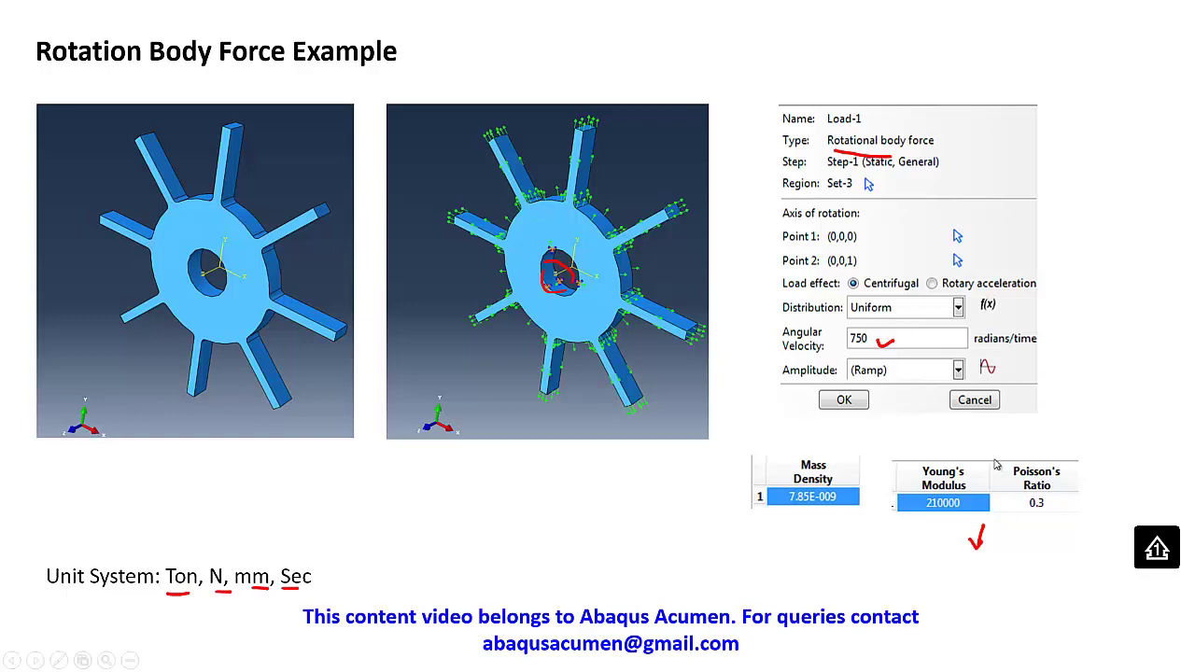
Advance to the von Mises stress results slide and end the slide show, keeping the ink annotations.
left_click(997, 463)
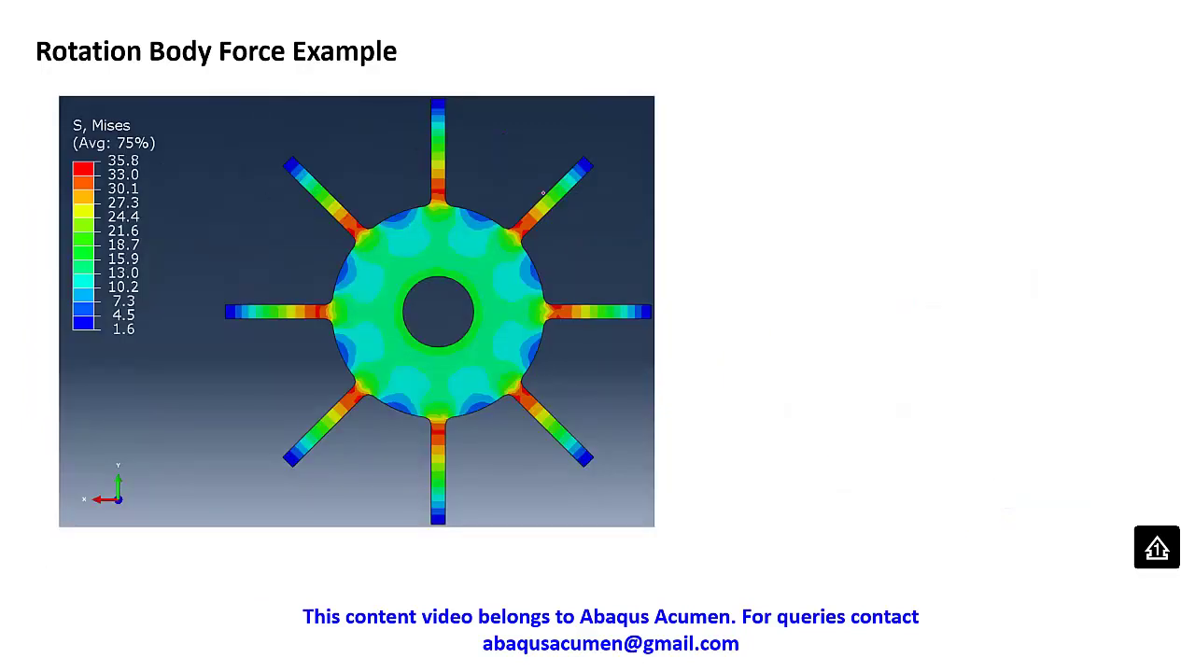
key("Escape")
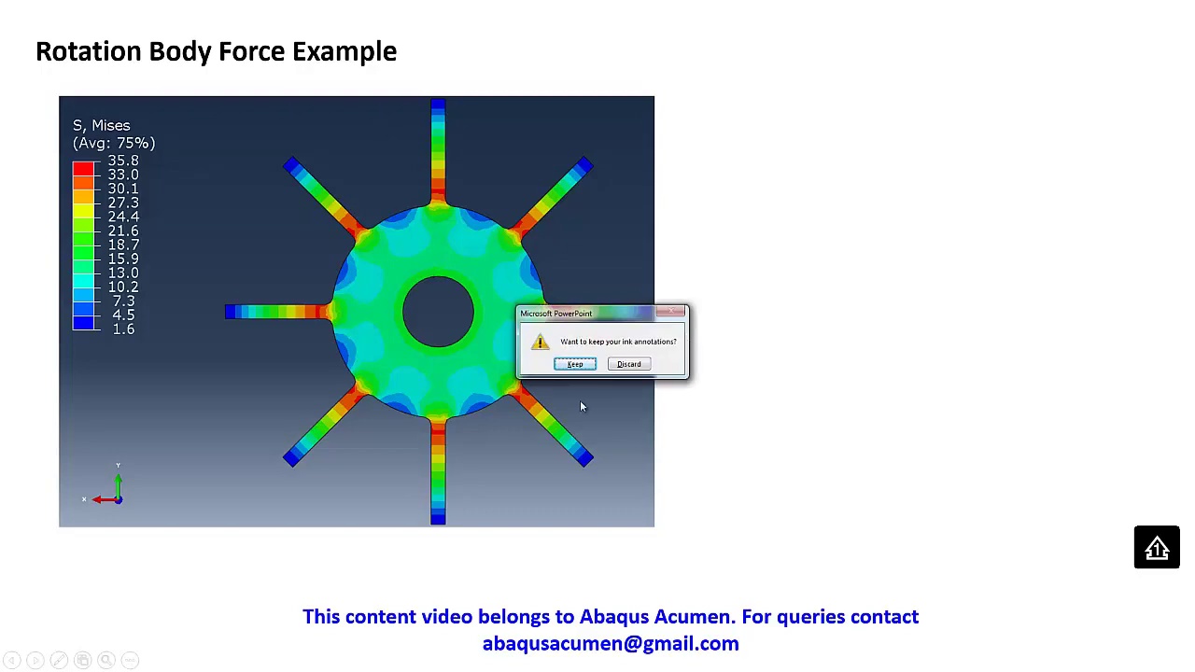
left_click(584, 366)
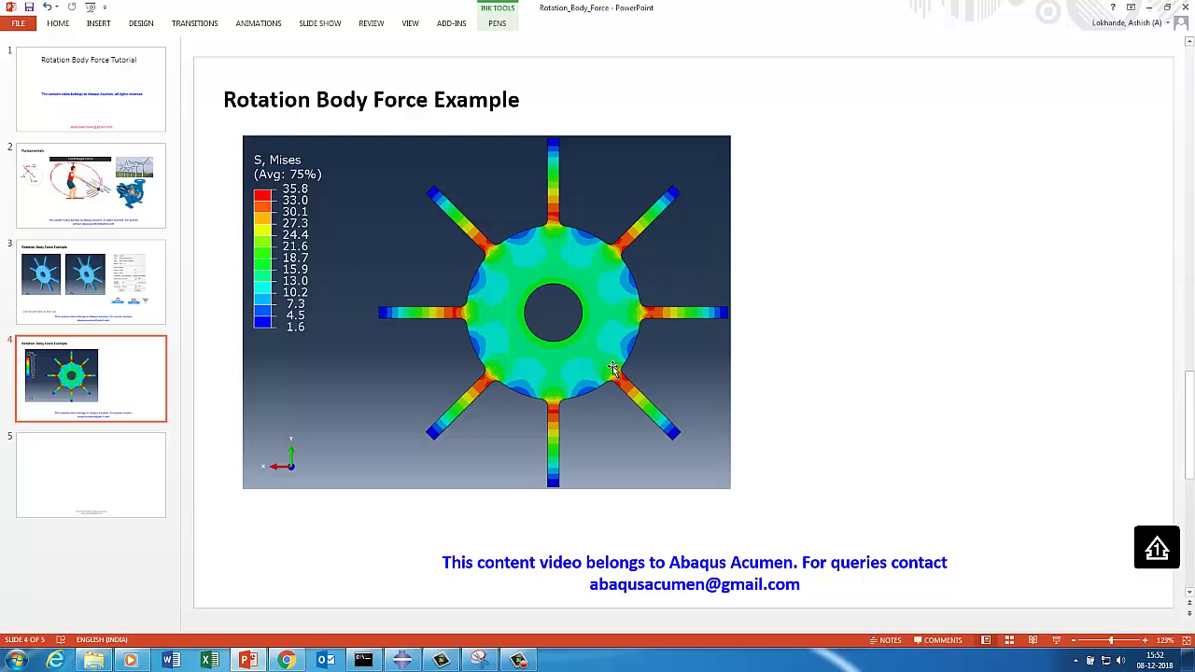
right_click_drag(614, 368, 478, 402)
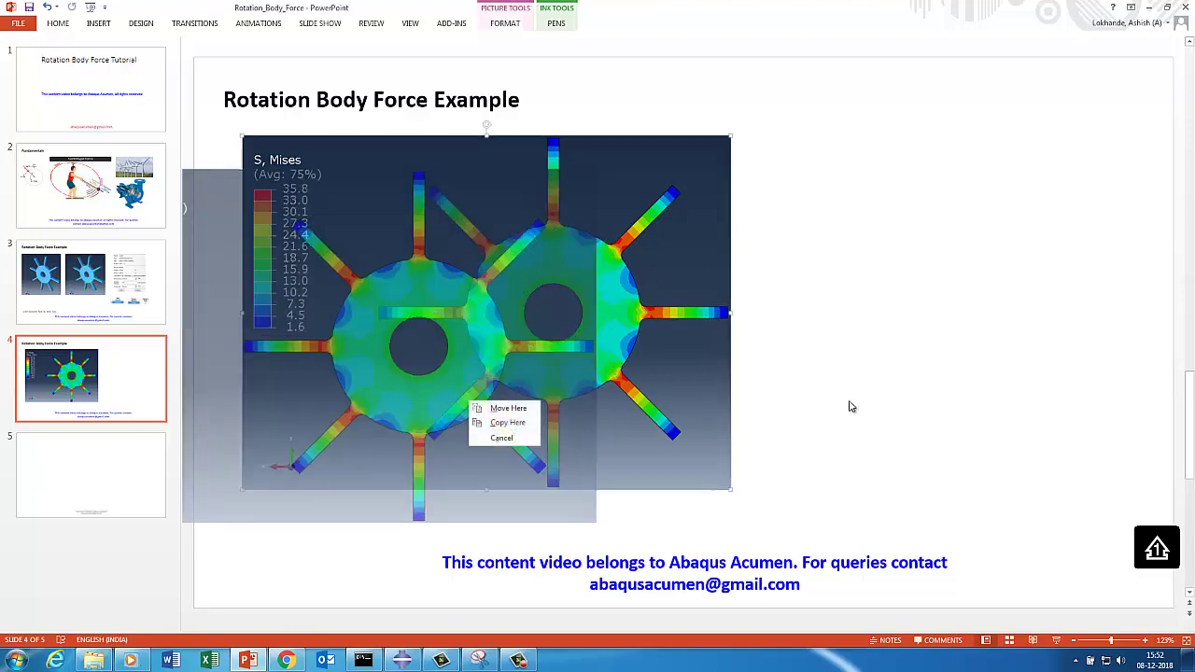
key("Escape")
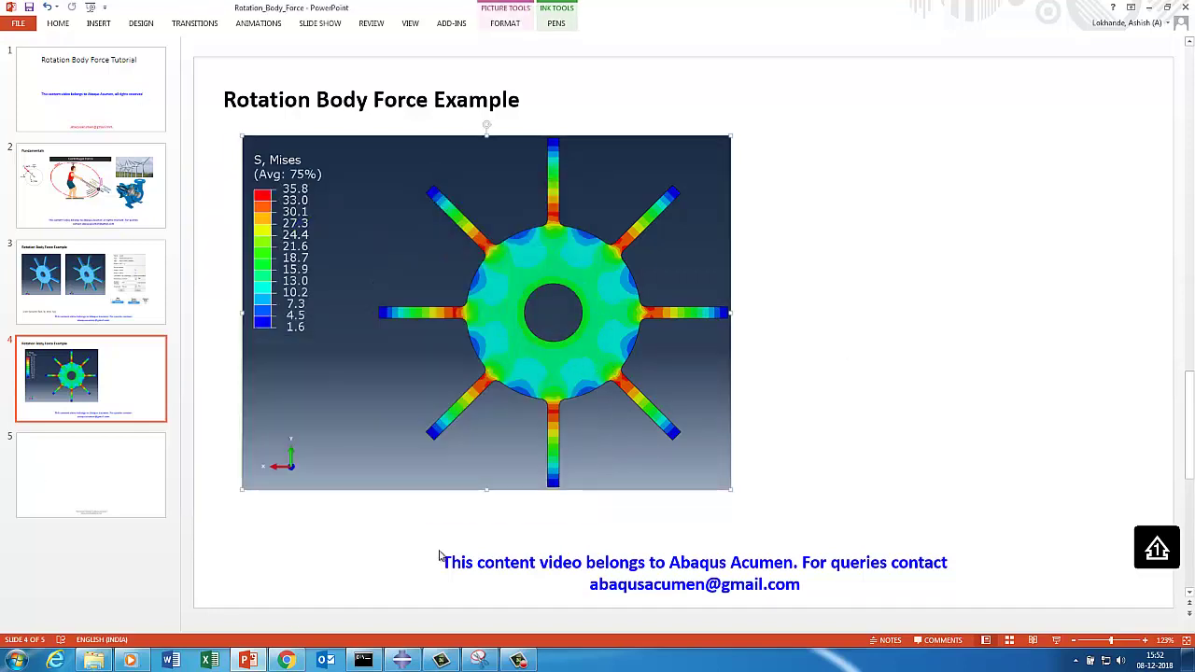
Switch to Abaqus/CAE and create a new model database with a Standard/Explicit model.
left_click(402, 660)
left_click(25, 20)
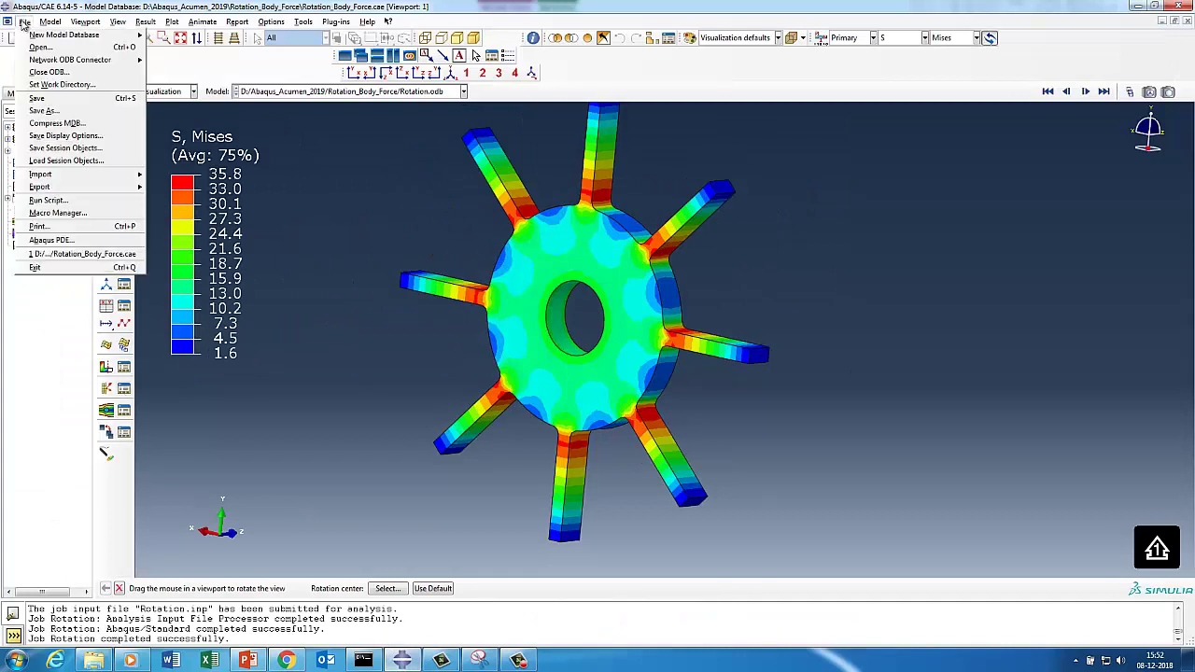
mouse_move(130, 39)
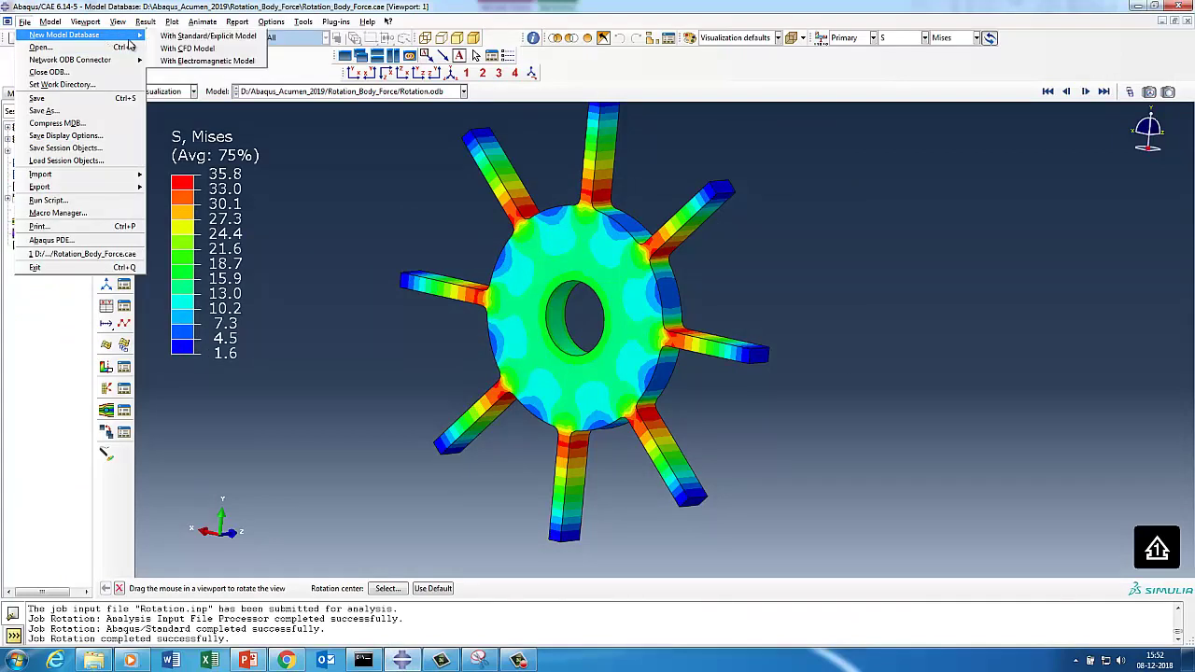
left_click(174, 39)
left_click(690, 343)
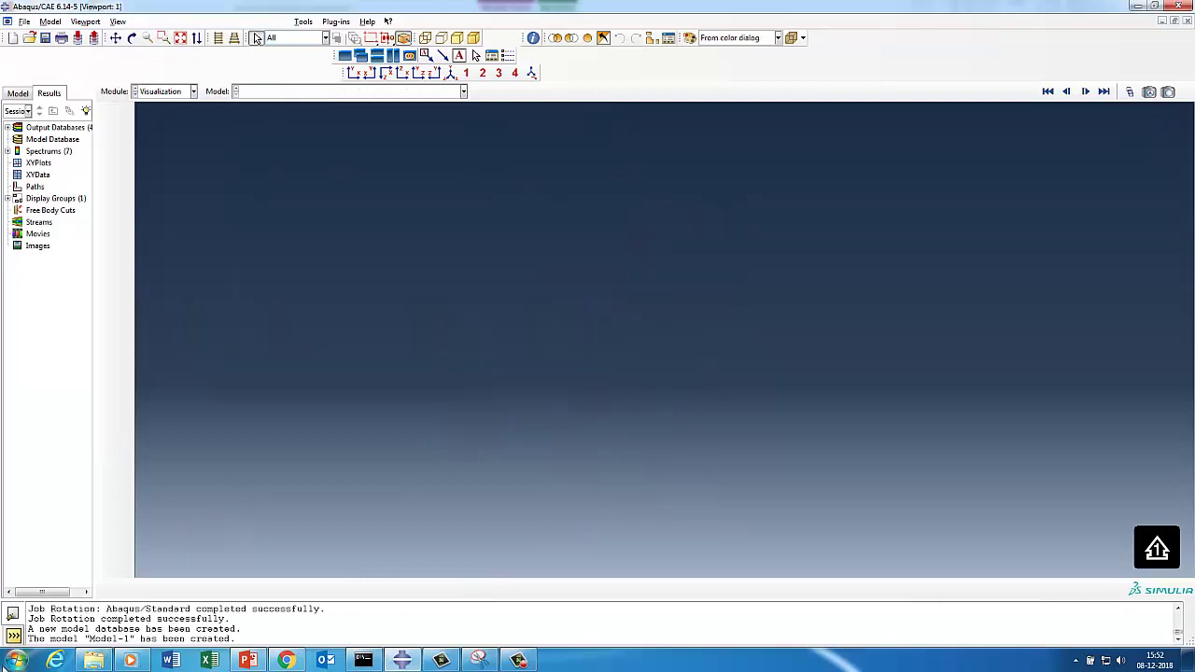
Copy the path of the Rotation_Body_Force_Tutorial folder from Windows Explorer and minimize its window.
left_click(94, 660)
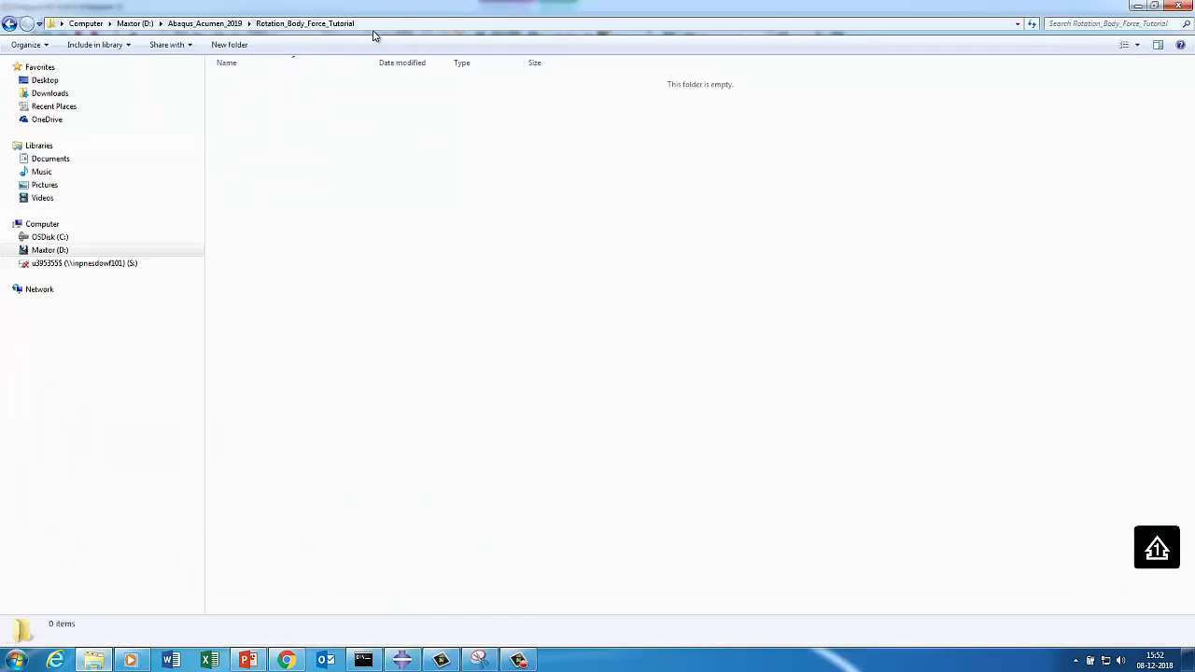
left_click(373, 24)
right_click(150, 24)
left_click(166, 65)
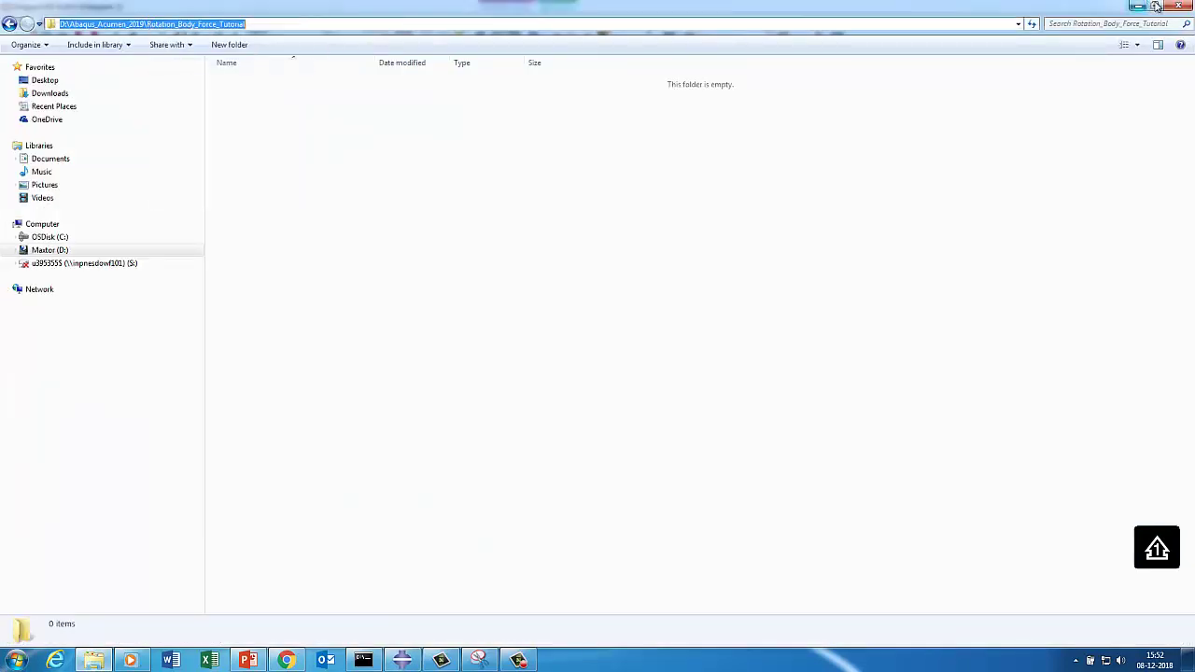
left_click(1139, 7)
Set the work directory to the copied path D:\Abaqus_Acumen_2019\Rotation_Body_Force_Tutorial.
left_click(24, 21)
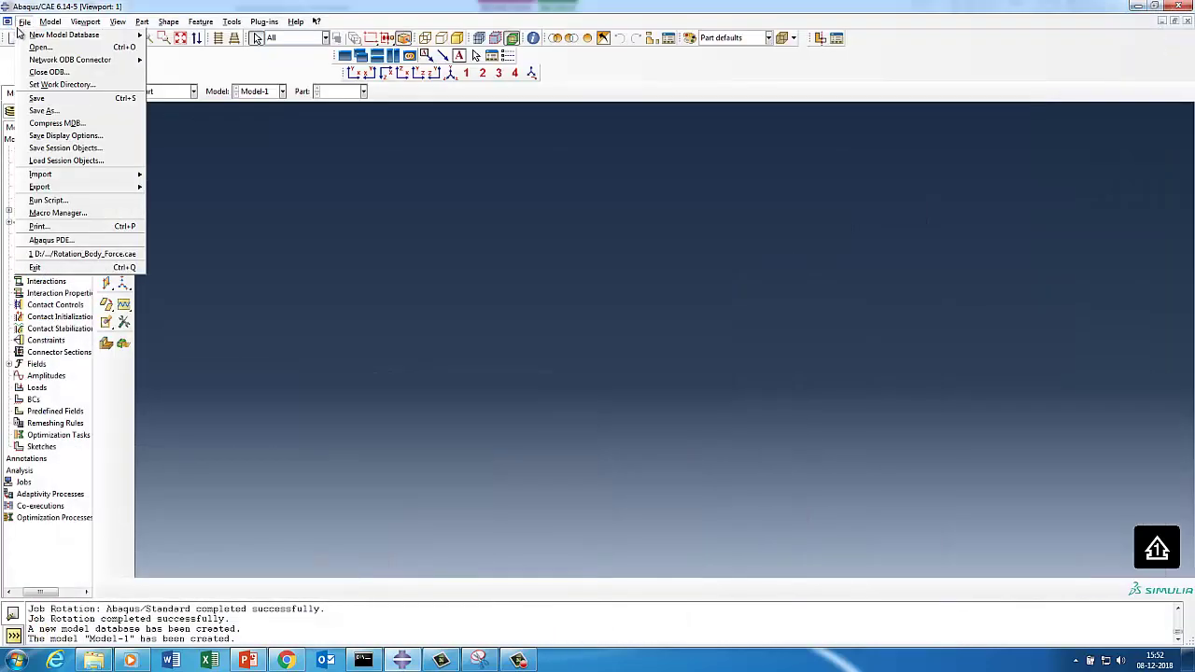
left_click(35, 82)
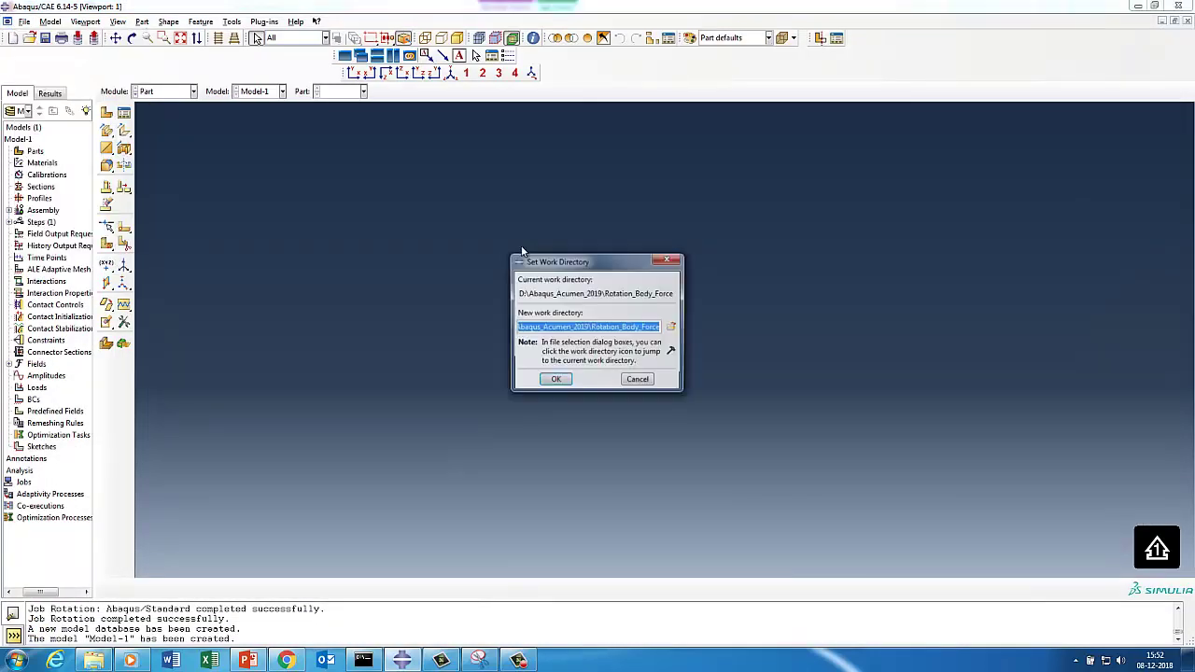
key("ctrl+v")
left_click(554, 380)
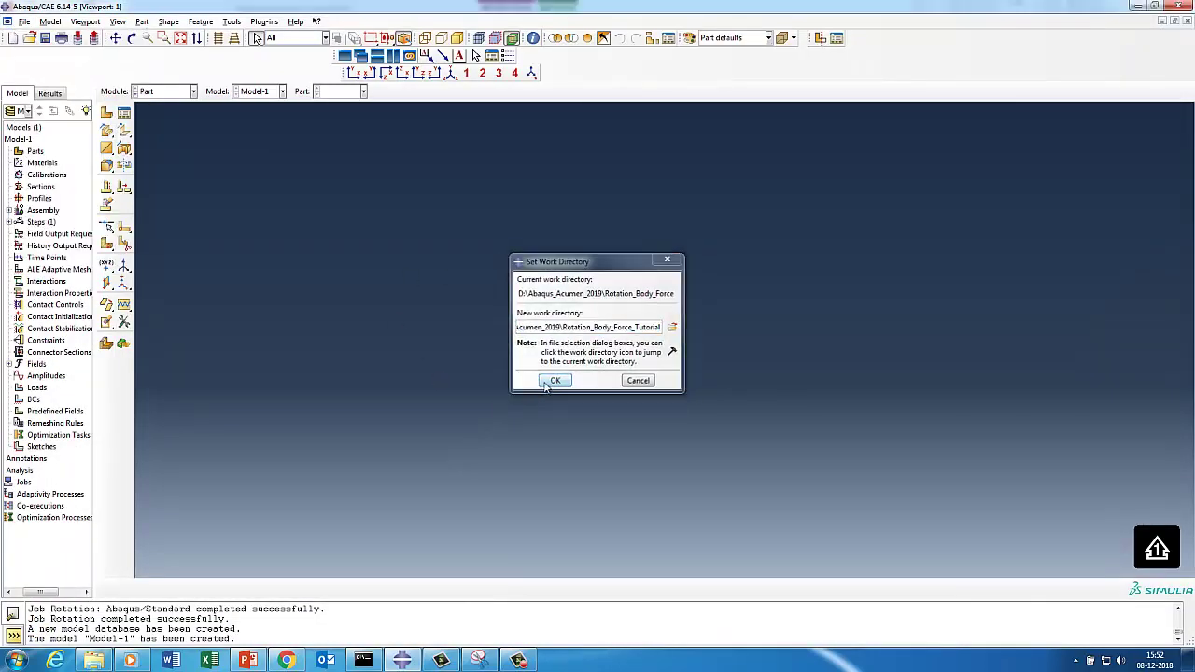
Create a 3D deformable solid extrusion part with an approximate size of 500 and start its section sketch.
left_click(35, 151)
right_click(35, 151)
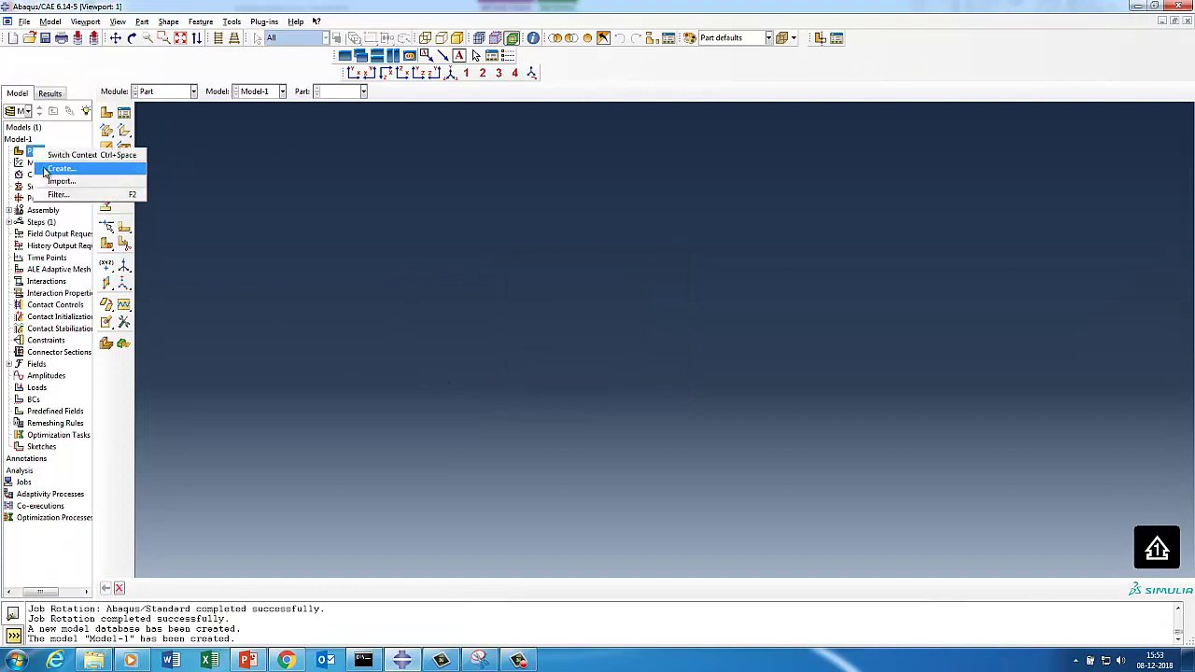
left_click(44, 171)
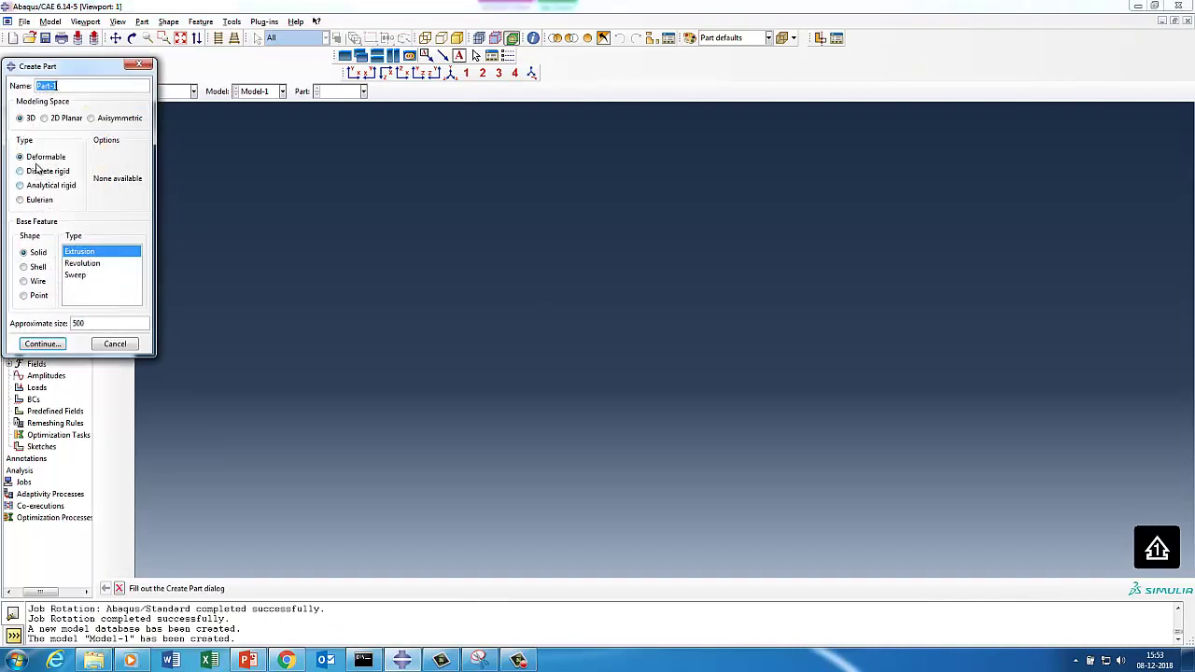
left_click(45, 344)
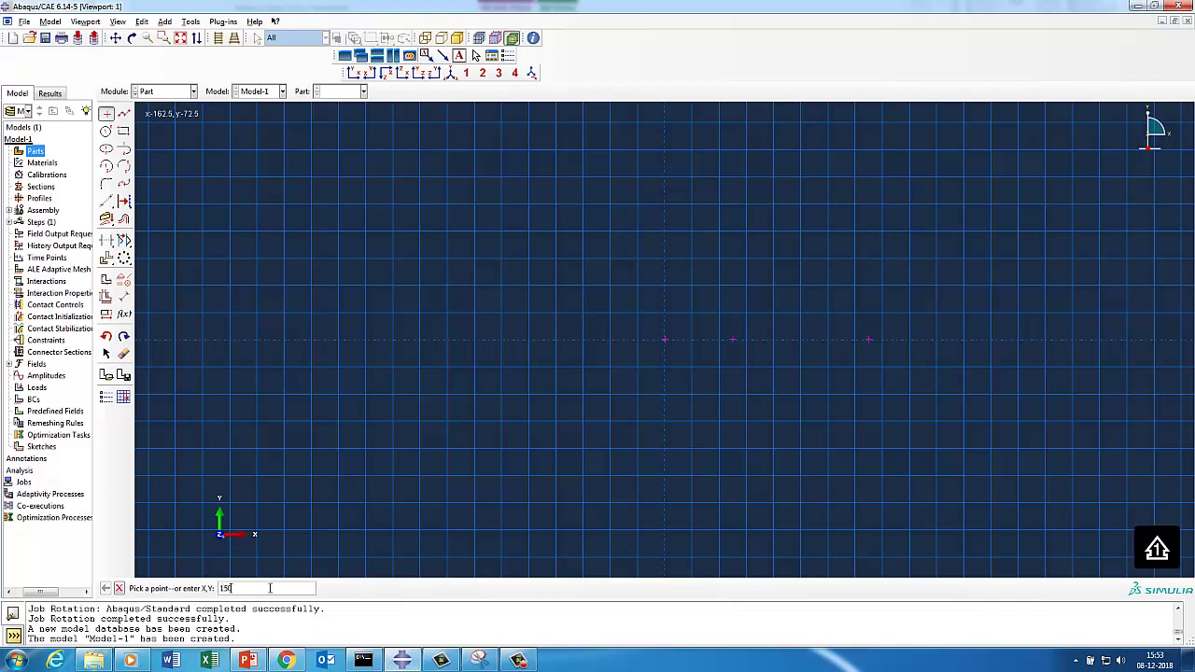
Place a reference point at 150,0 and sketch two concentric circles about the origin through the points at X 25 and X 75.
key("Return")
left_click(106, 133)
left_click(664, 340)
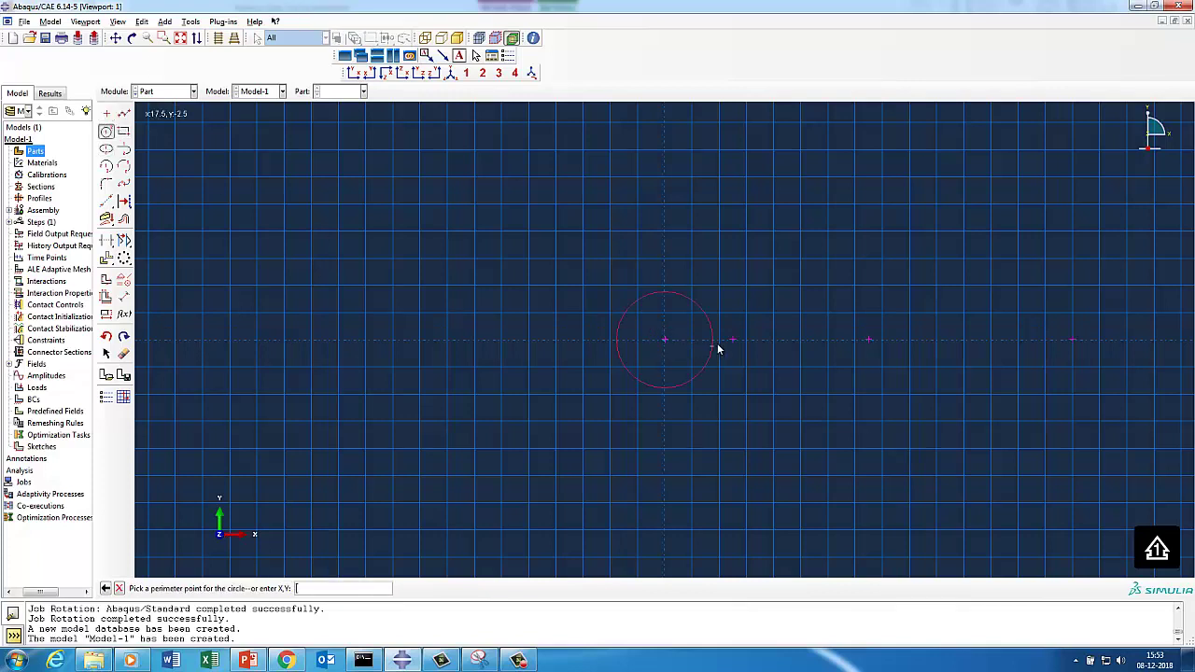
left_click(732, 348)
left_click(106, 149)
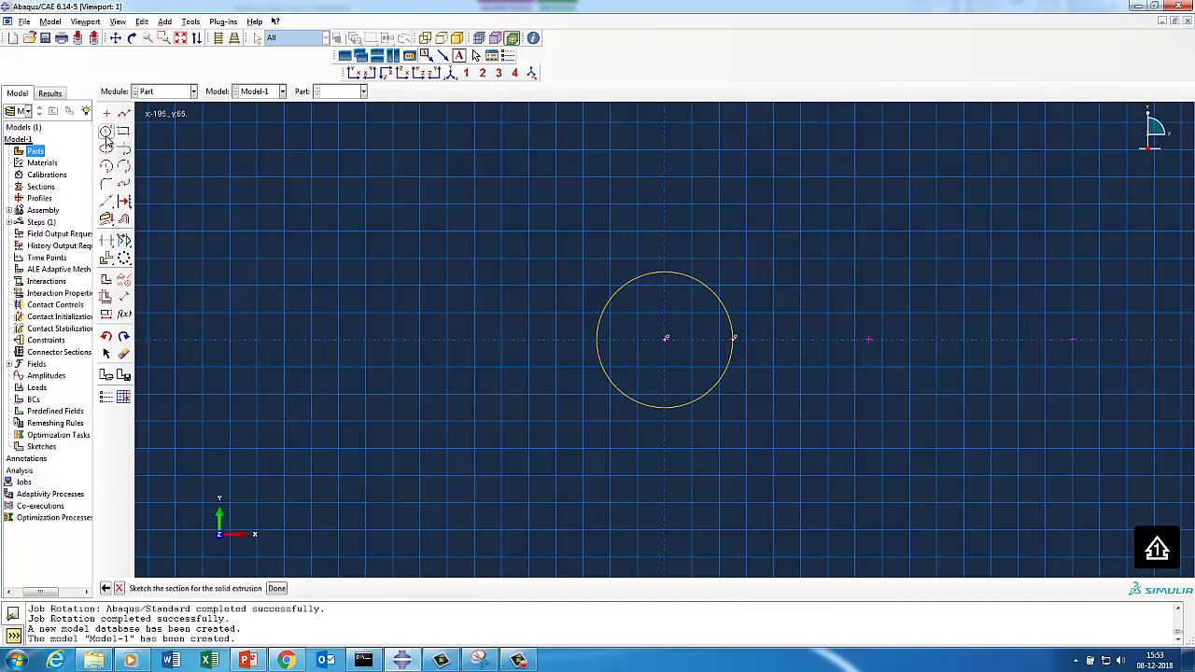
left_click(106, 133)
left_click(665, 339)
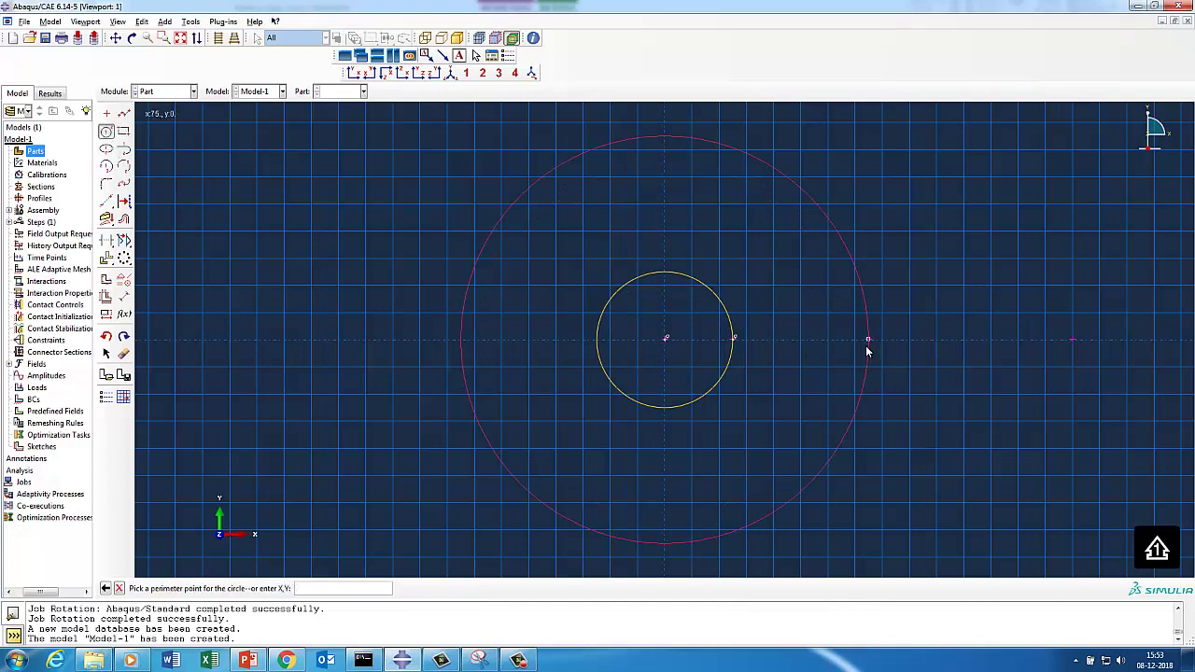
left_click(867, 341)
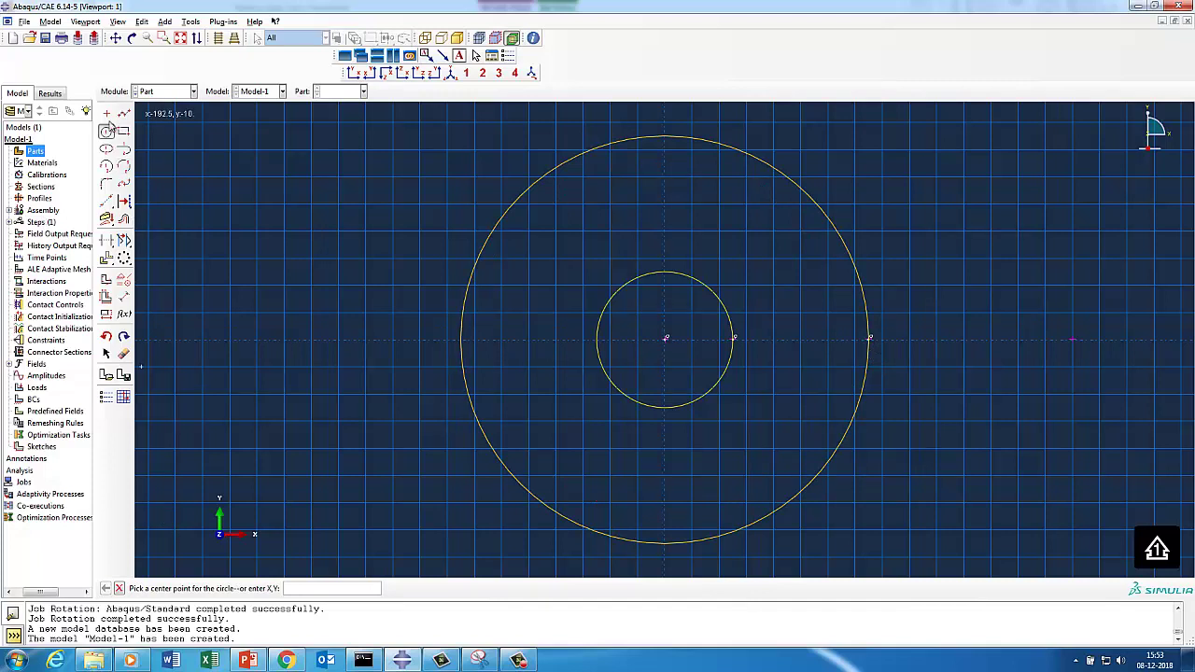
Add points at 0,5 and 150,-5 and sketch a rectangle with those points as opposite corners.
left_click(106, 113)
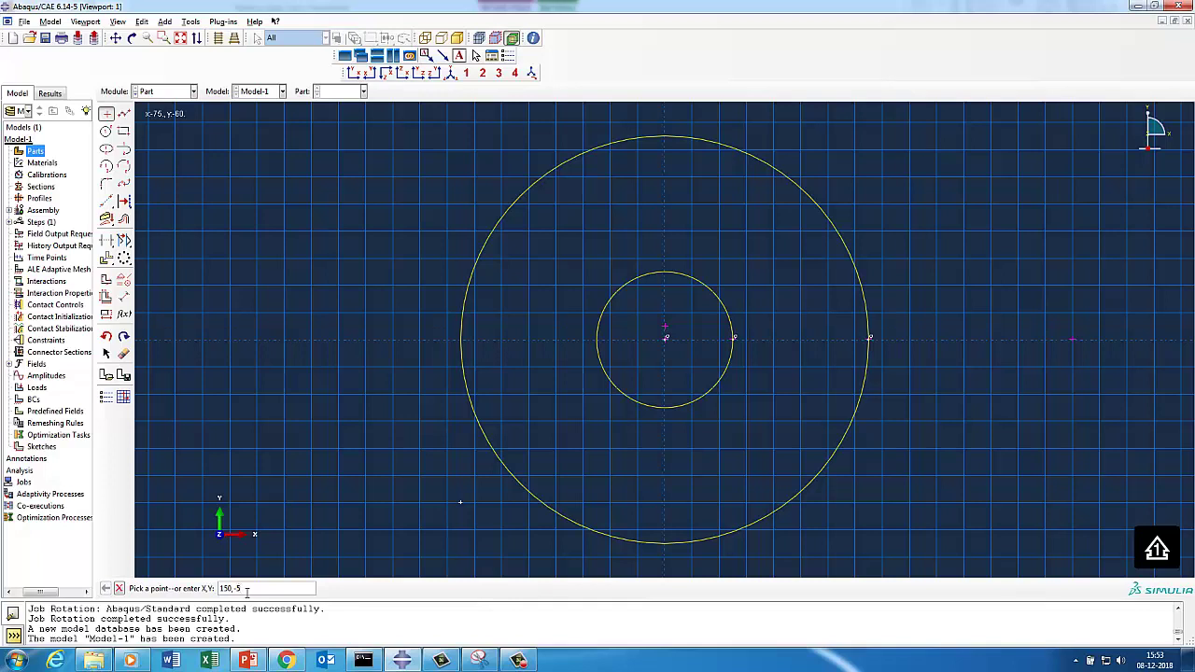
key("Return")
left_click(123, 132)
left_click(665, 331)
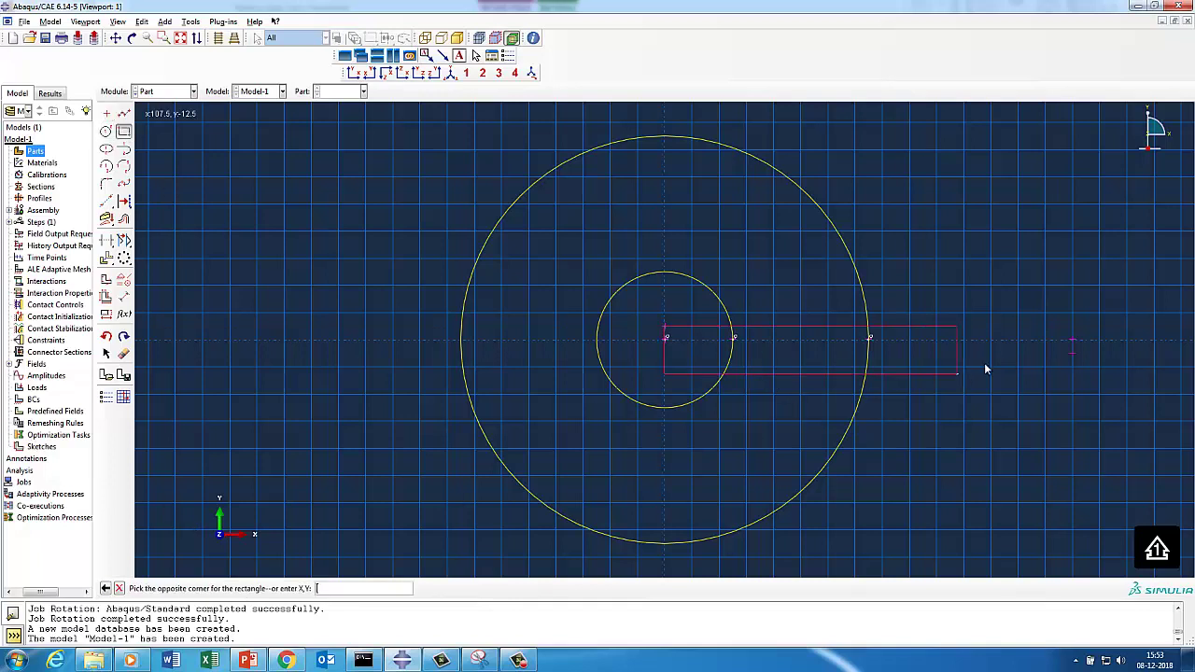
left_click(1069, 352)
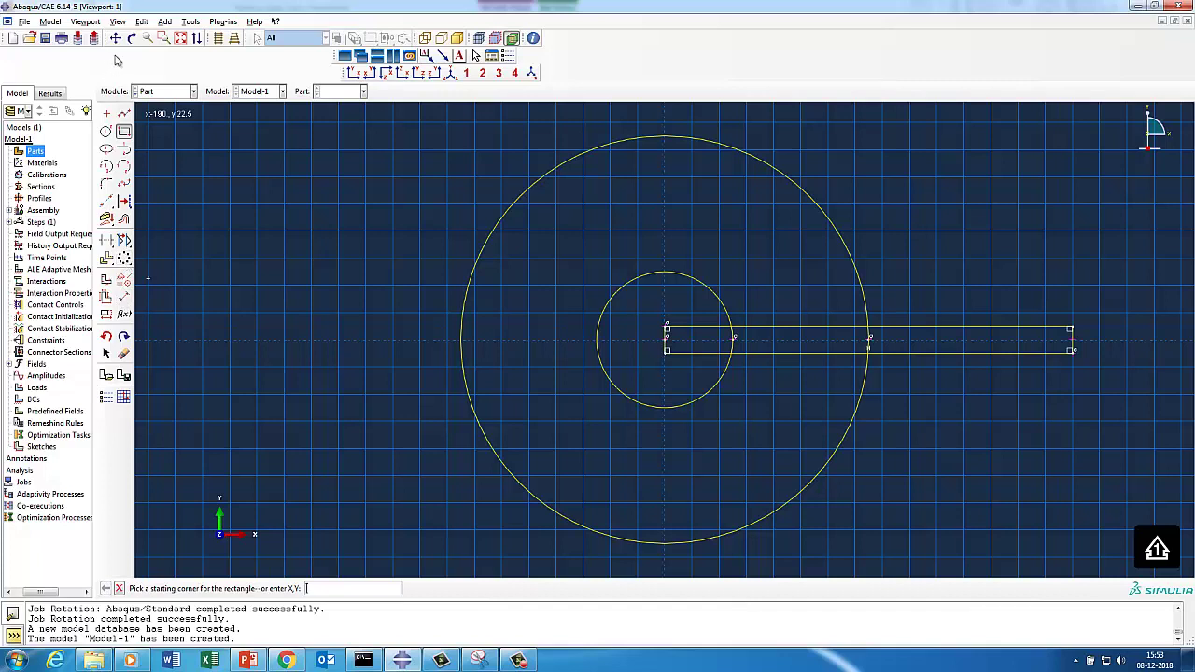
left_click(164, 20)
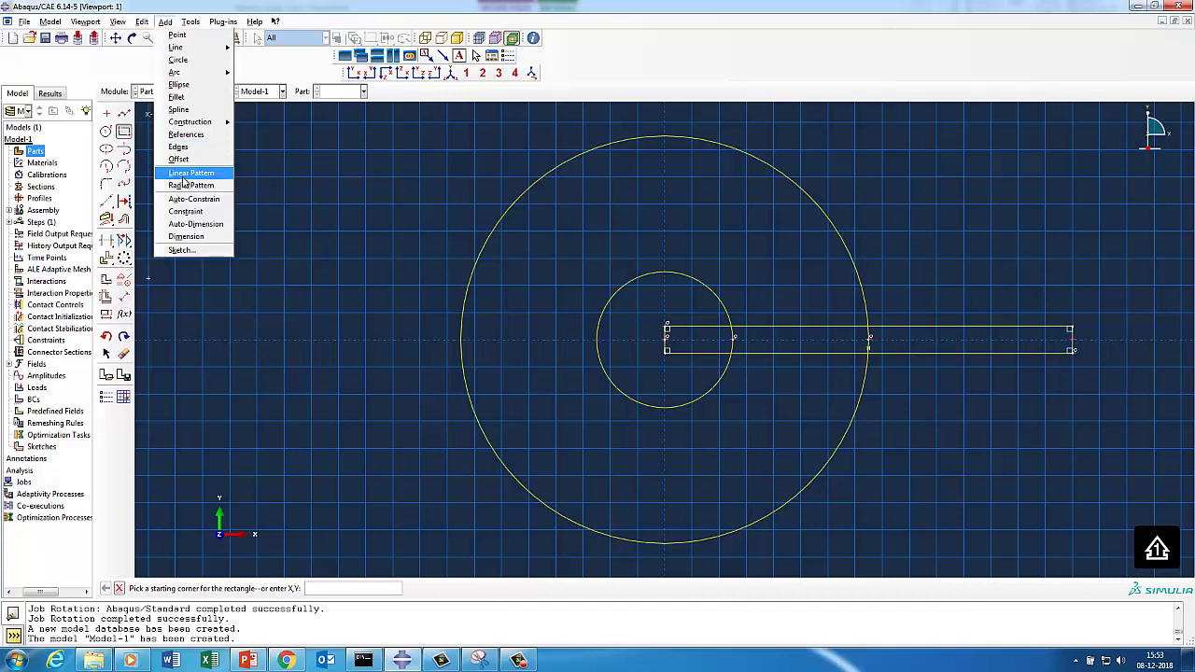
left_click(184, 176)
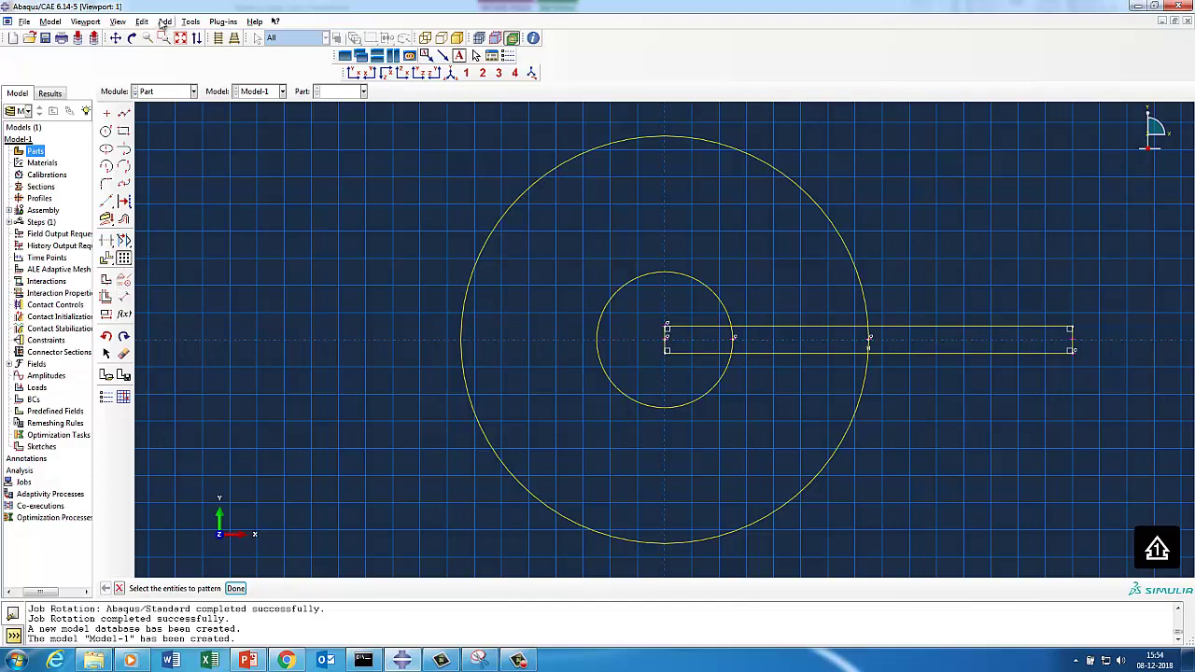
left_click(164, 21)
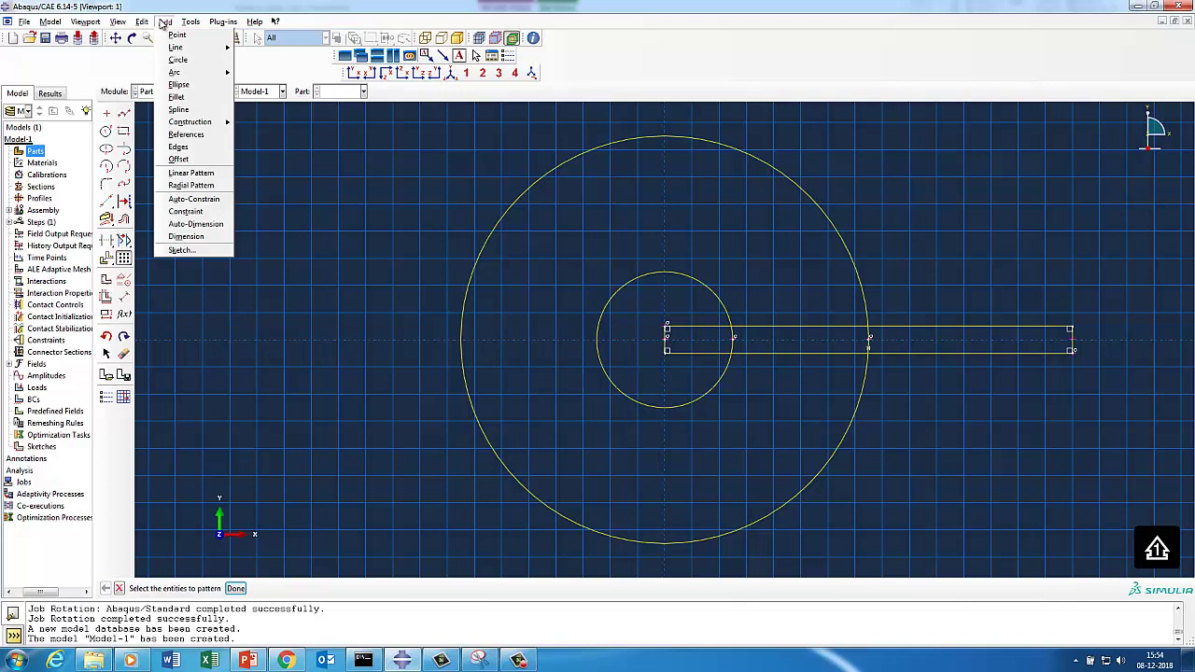
left_click(190, 185)
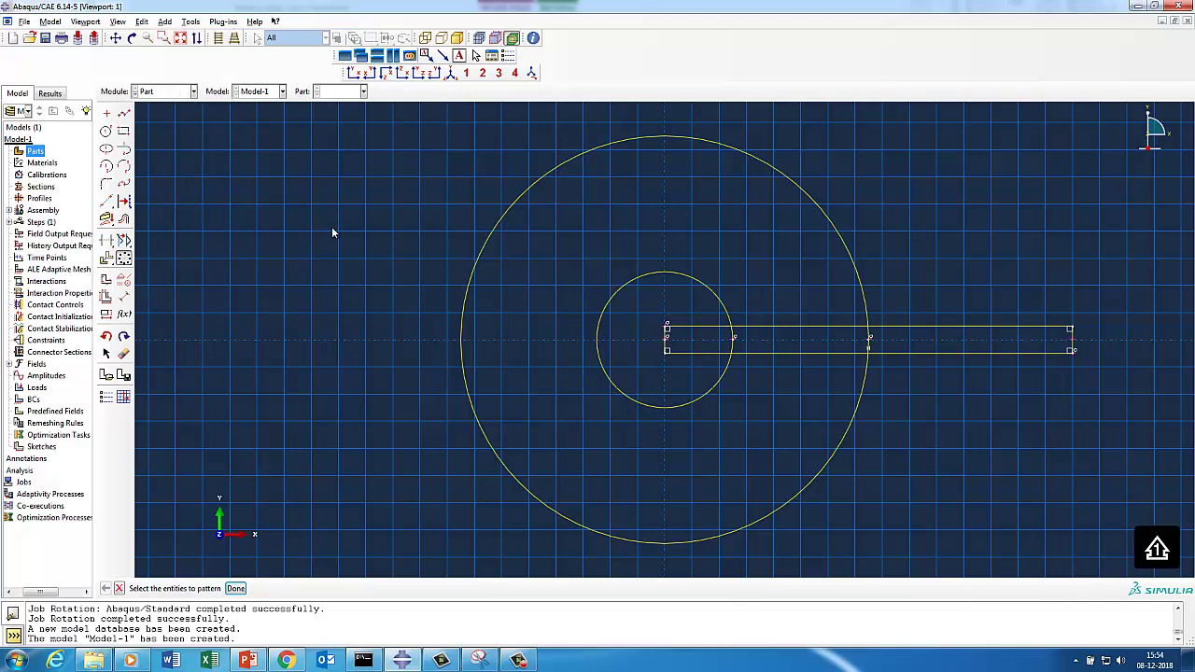
Trim away the rectangle's part inside the inner circle and radially pattern its remaining lines with number 8 over 360 degrees.
left_click(106, 241)
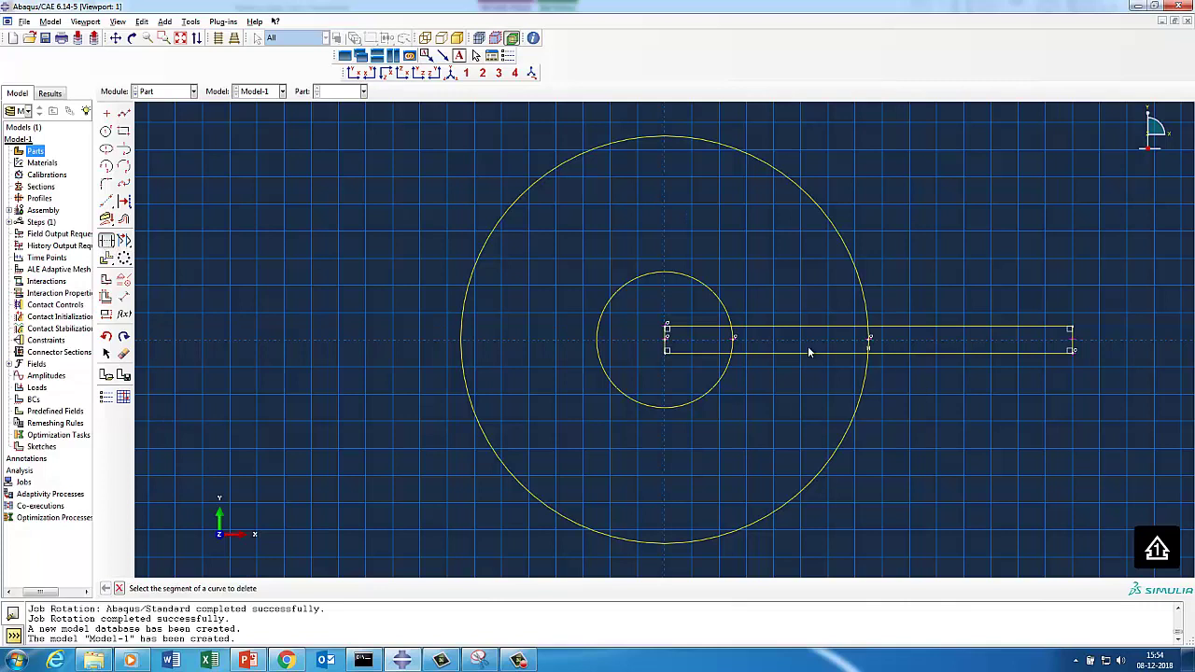
left_click(698, 352)
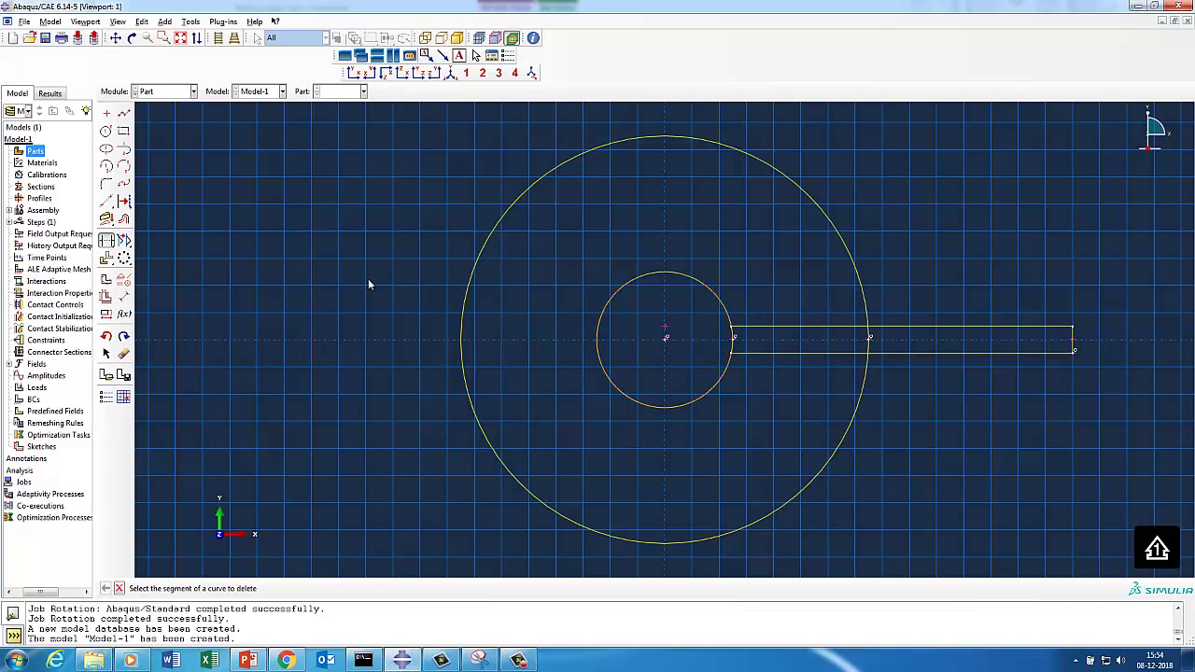
left_click(125, 258)
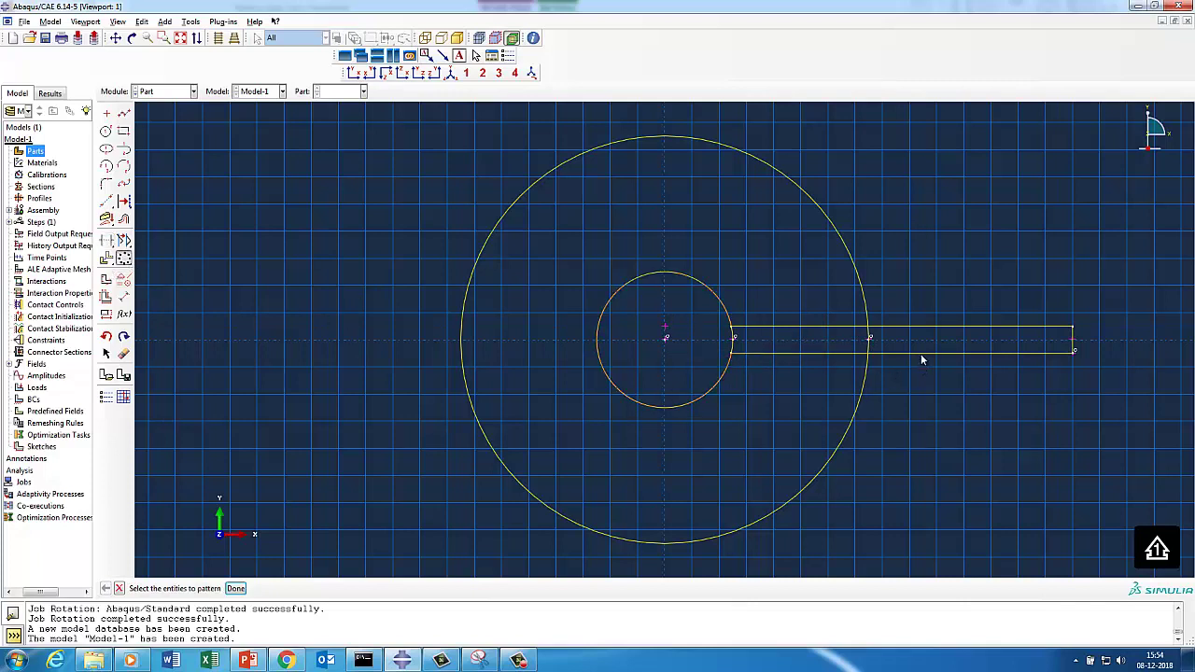
left_click_drag(952, 345, 1089, 372)
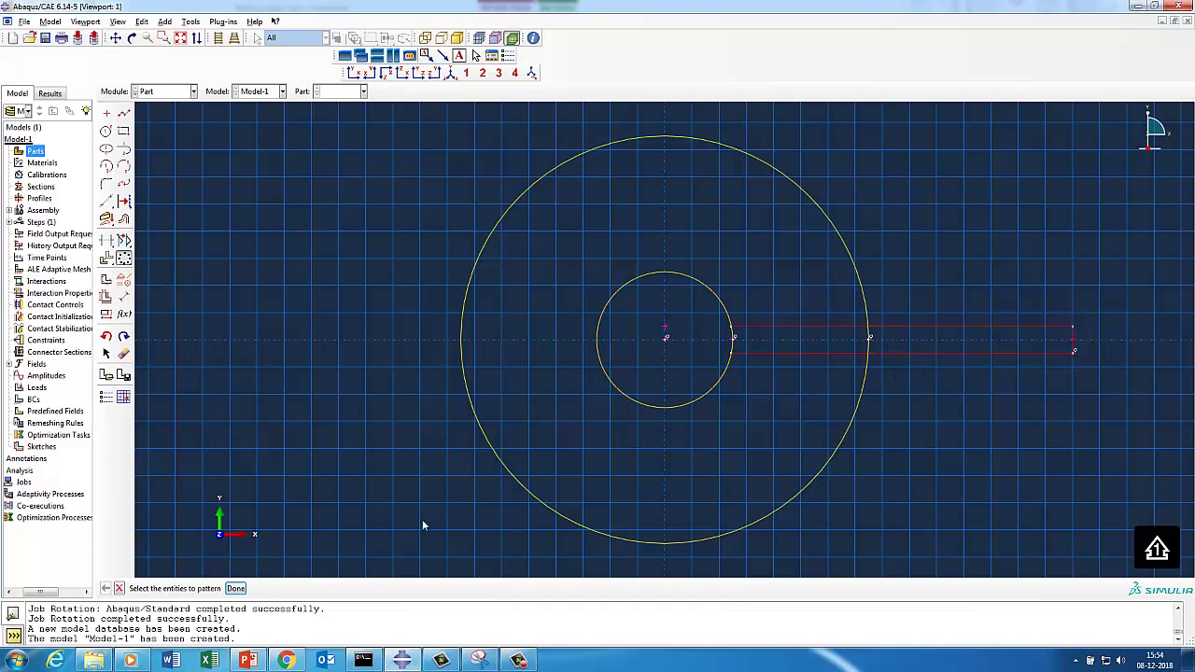
left_click(238, 588)
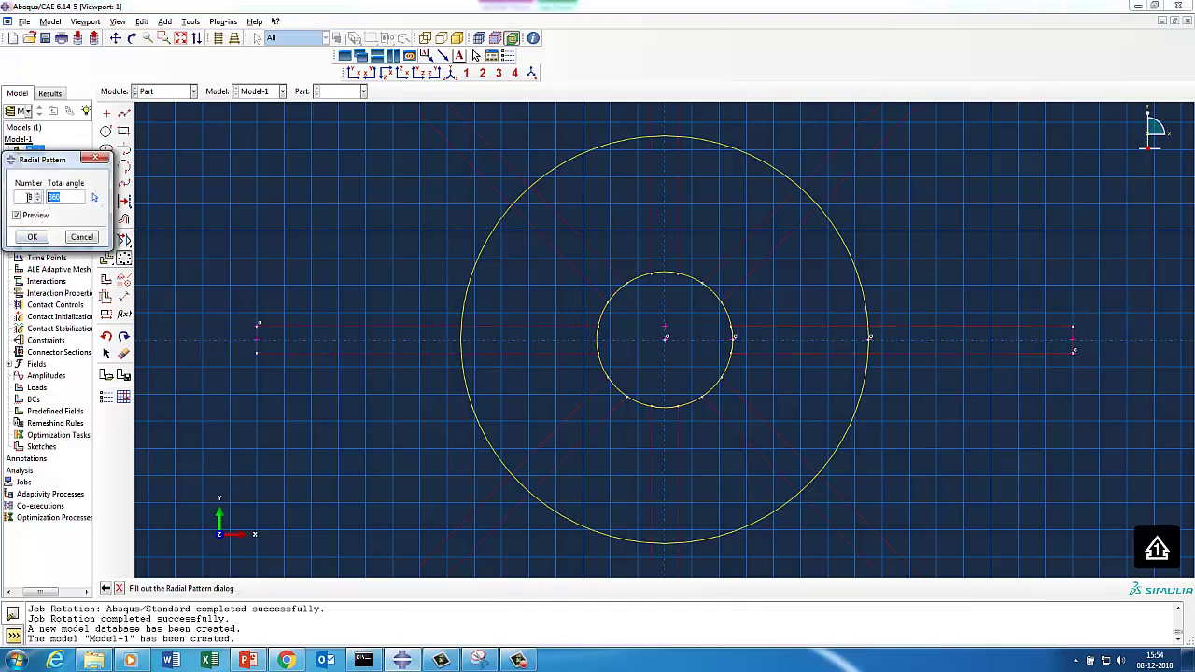
left_click(32, 237)
Trim the side lines of all eight arms between the inner and outer circles.
left_click(181, 38)
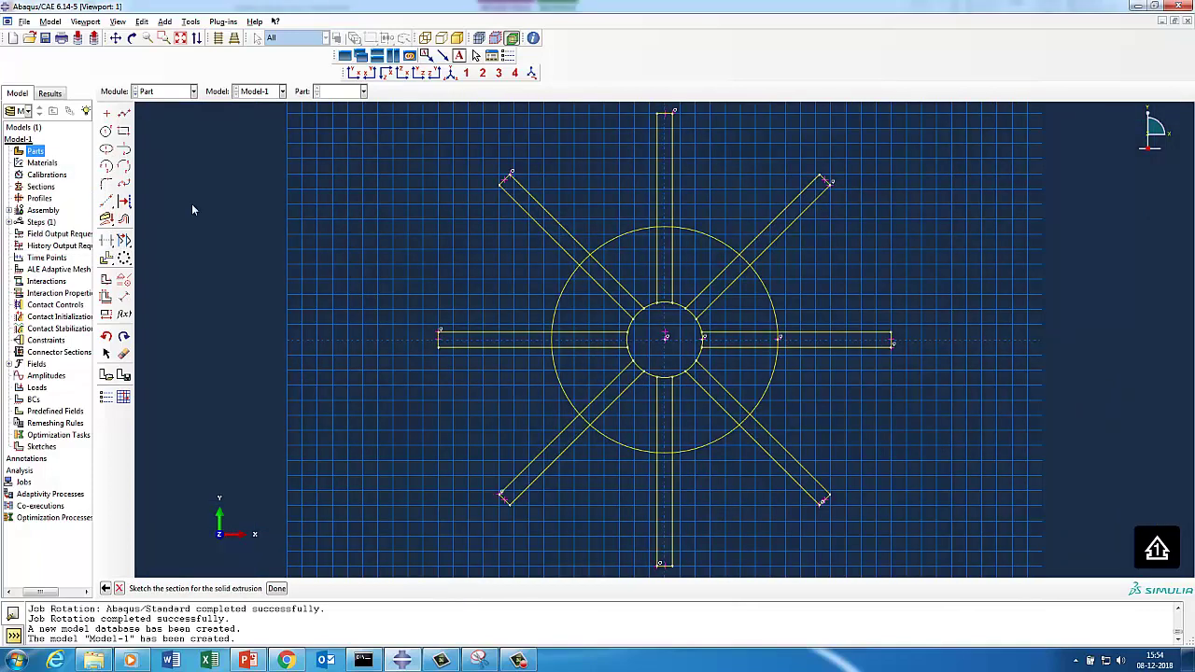
left_click(109, 241)
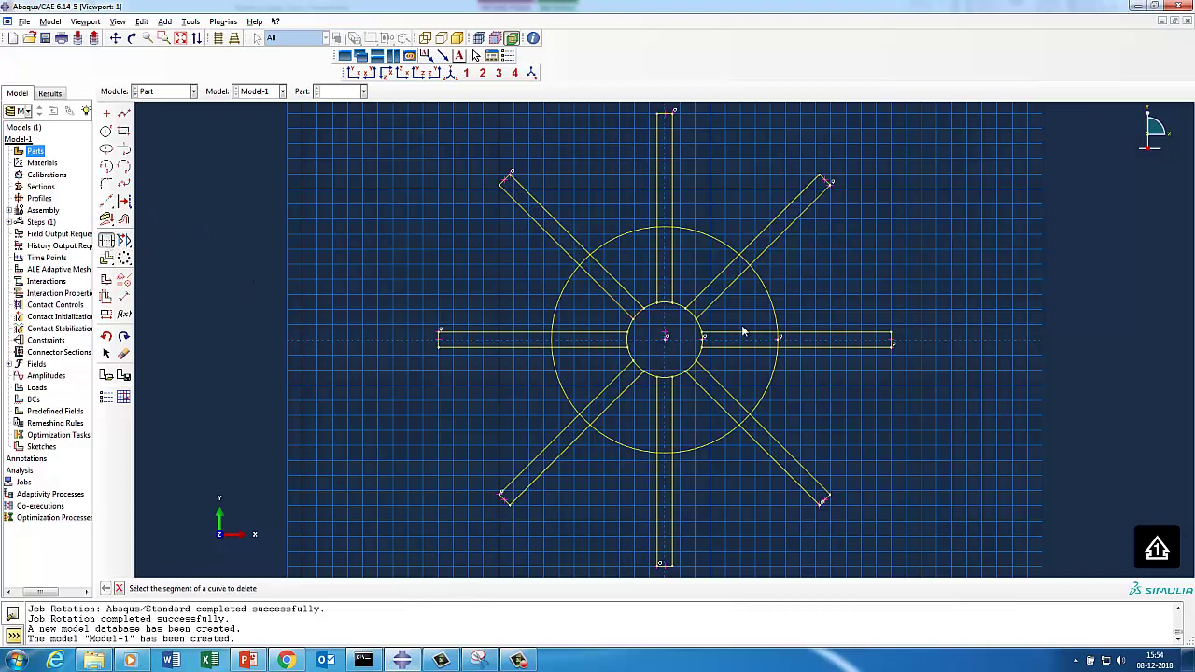
left_click(771, 334)
left_click(754, 347)
left_click(704, 294)
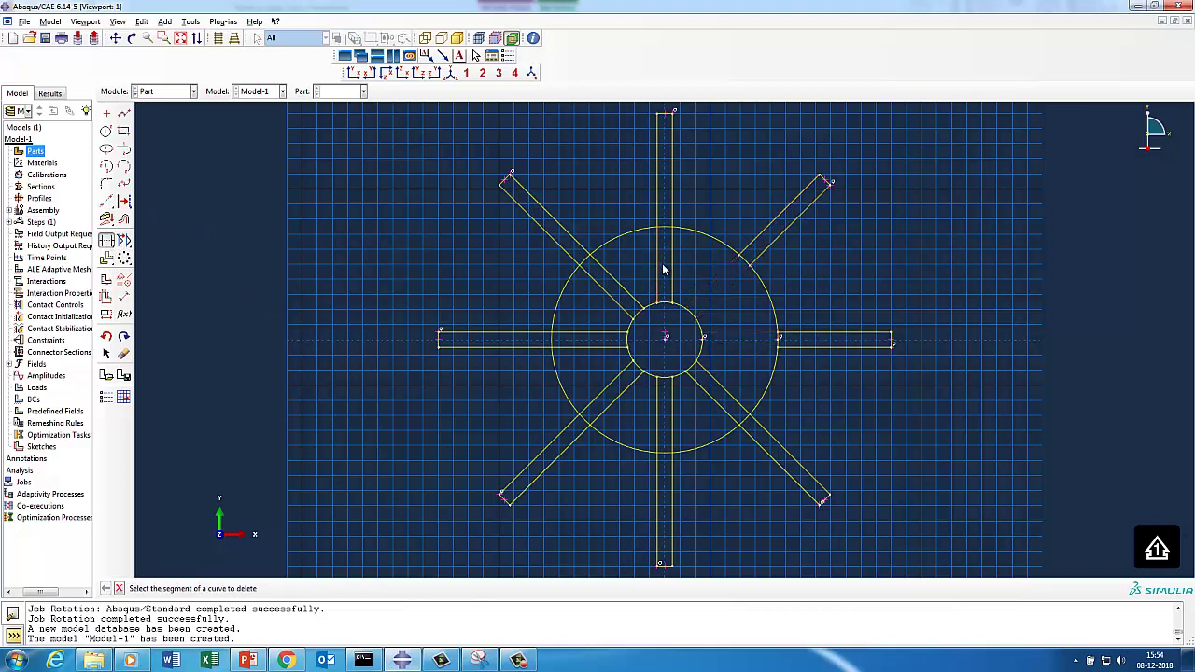
left_click(658, 269)
left_click(673, 272)
left_click(627, 293)
left_click(608, 306)
left_click(591, 333)
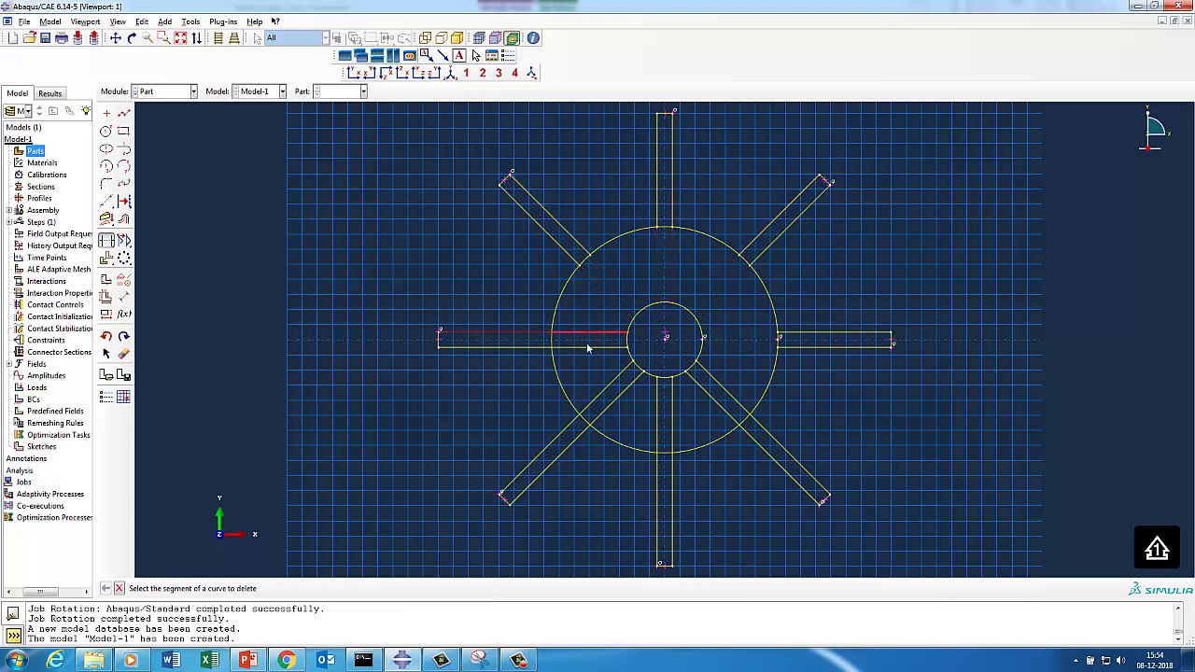
left_click(583, 344)
left_click(610, 385)
left_click(631, 392)
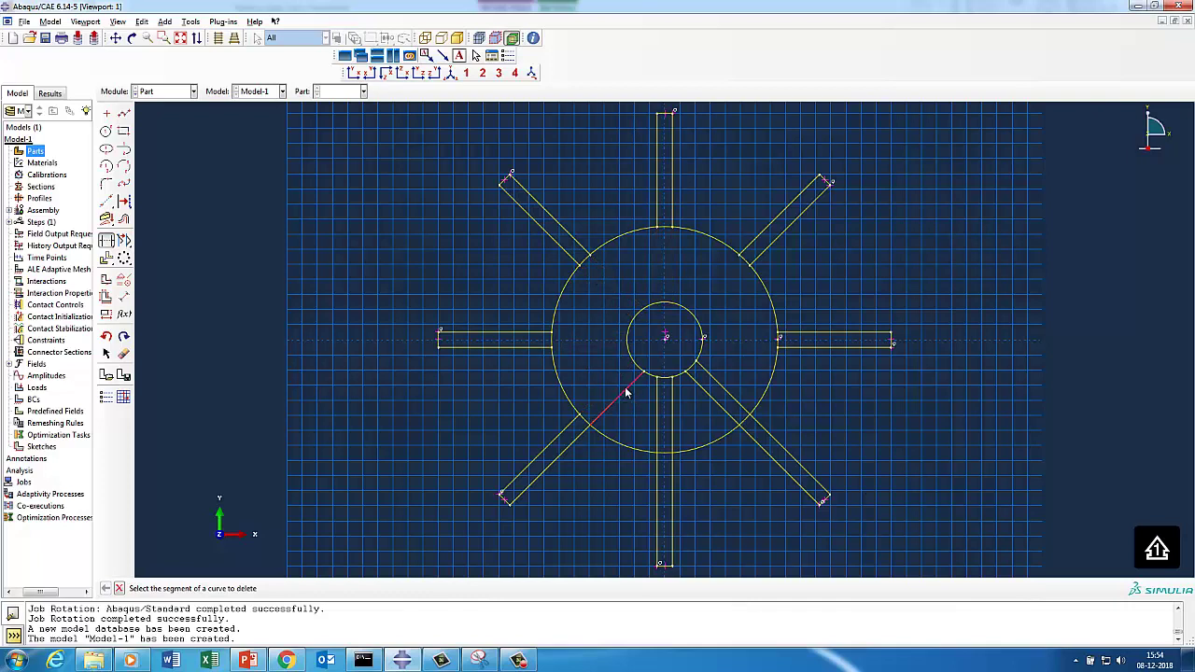
left_click(661, 397)
left_click(676, 402)
left_click(701, 389)
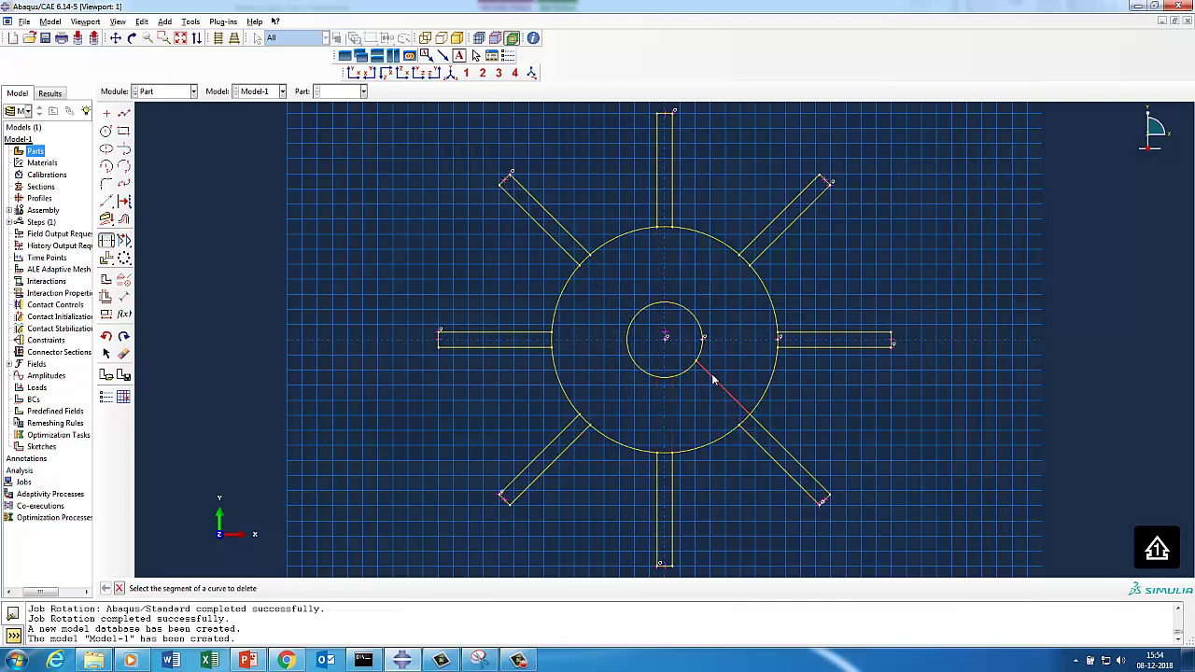
left_click(712, 377)
Trim the outer circle's arc segments that cross the bases of the eight arms.
left_click(663, 230)
left_click(742, 261)
left_click(575, 421)
left_click(550, 342)
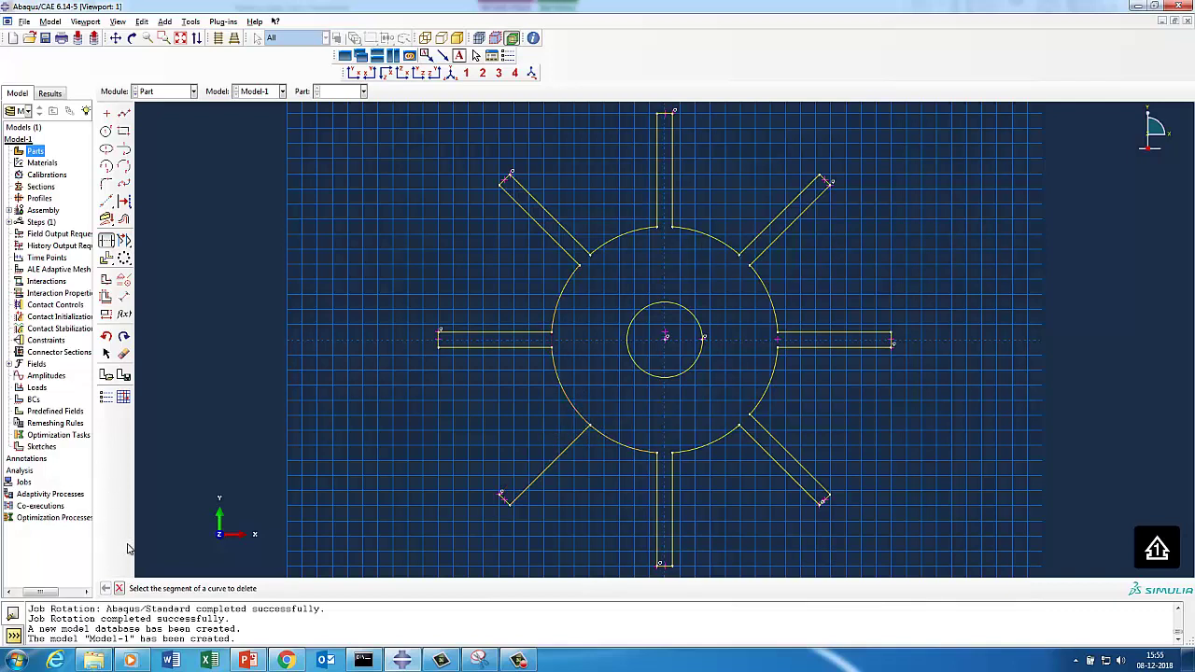
left_click(119, 589)
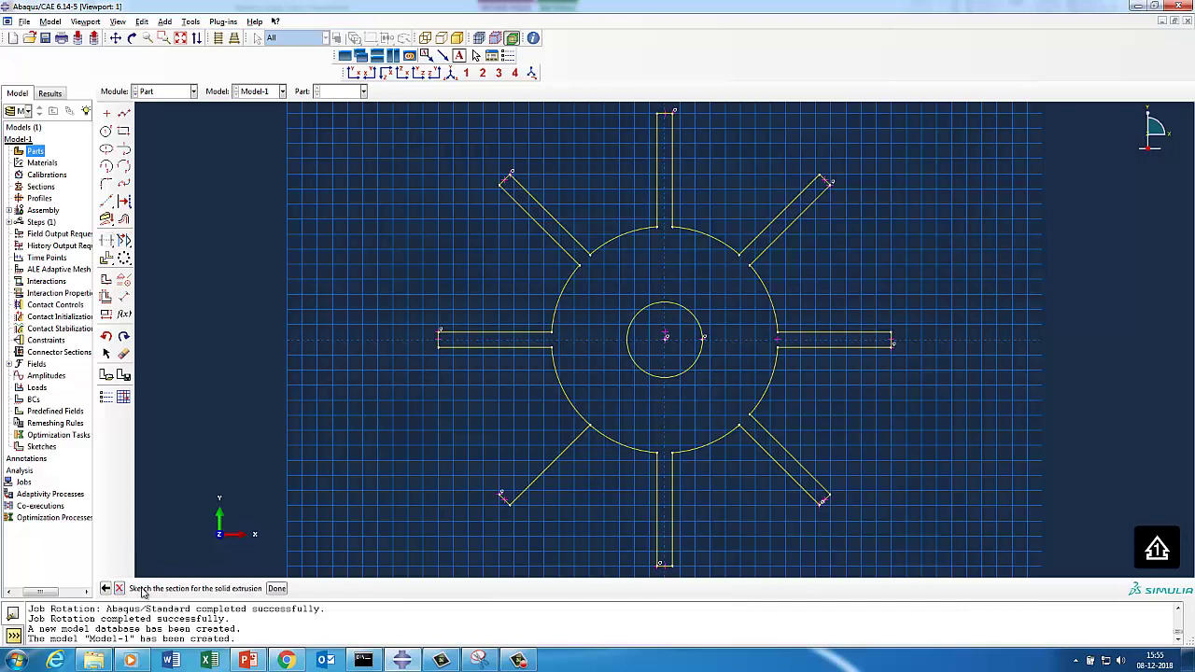
Try to complete the section sketch for the solid extrusion.
left_click(277, 588)
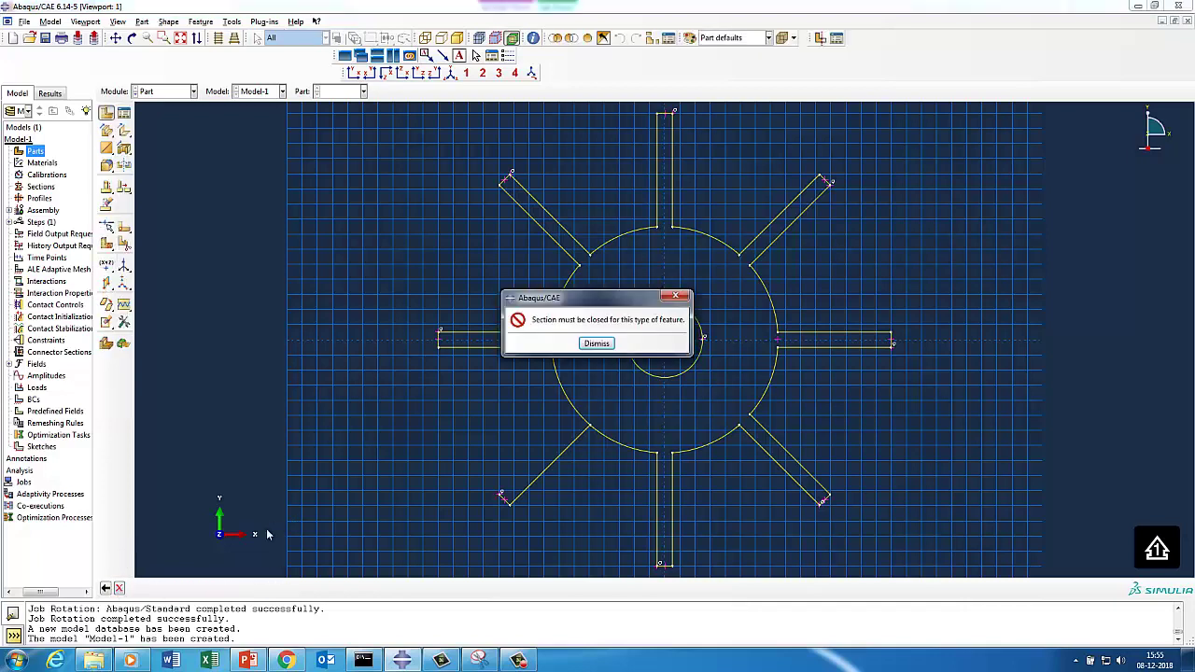
left_click(596, 343)
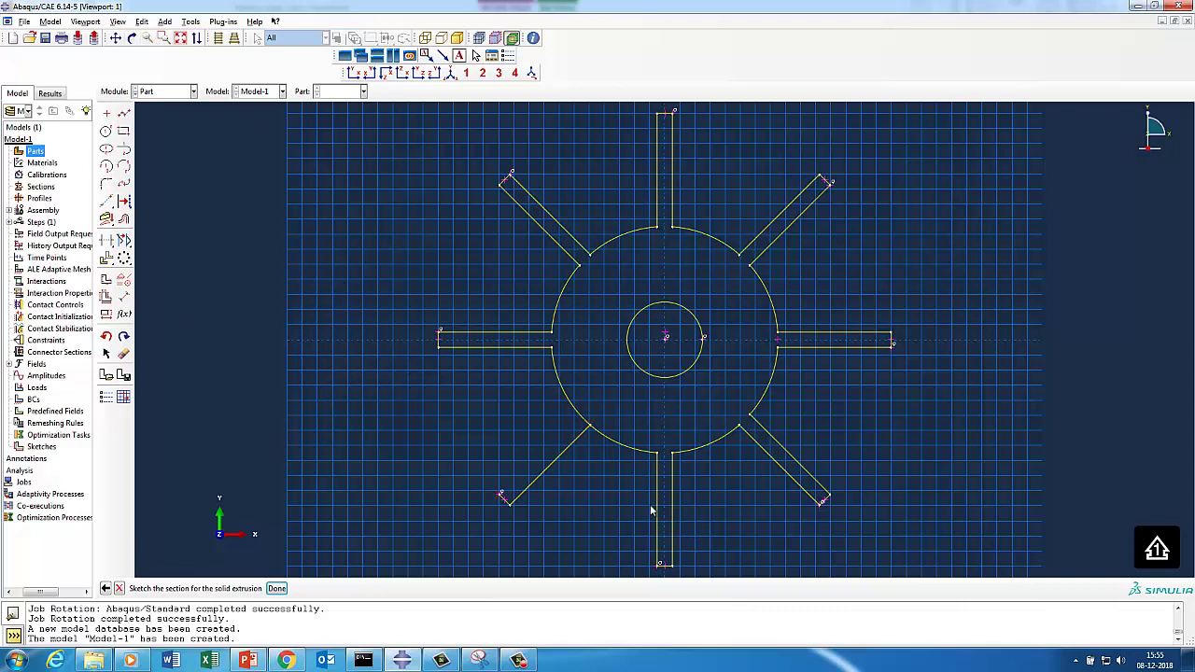
left_click(118, 588)
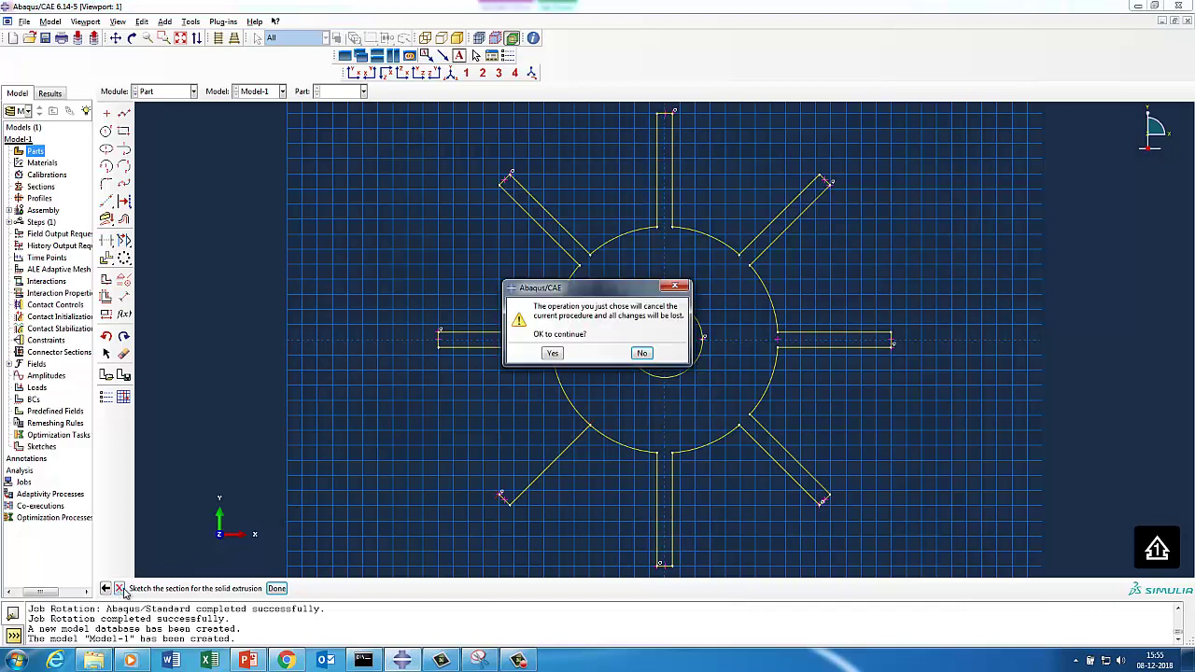
left_click(642, 354)
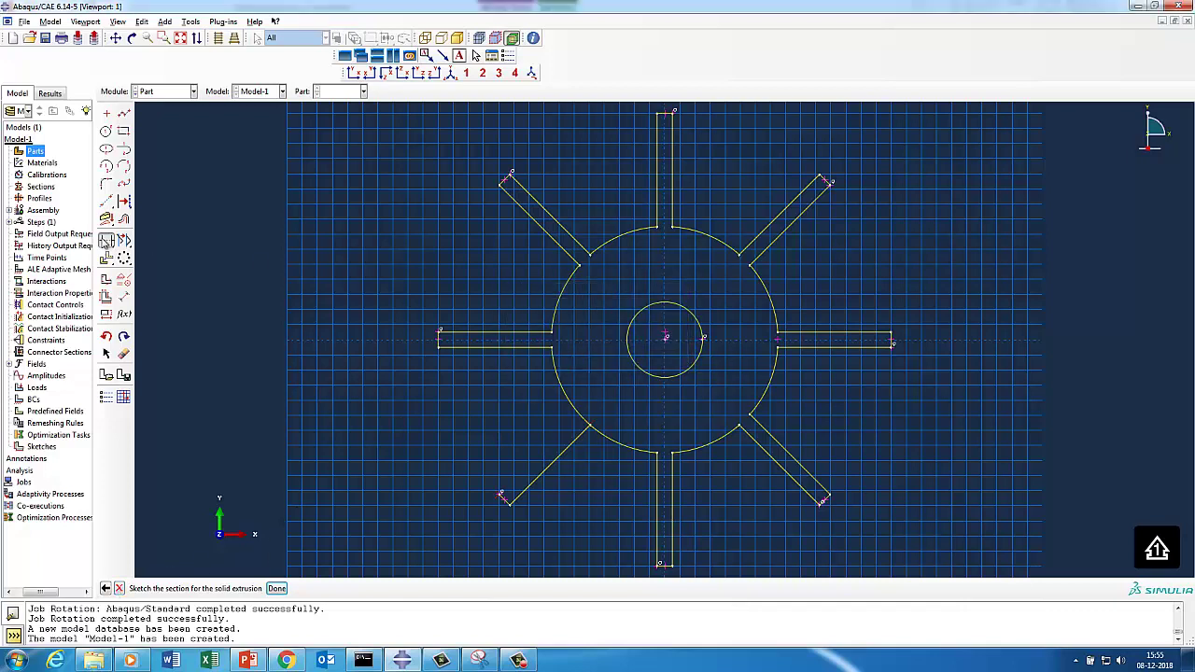
Delete the remaining side and end lines of the incomplete lower-left arm.
left_click(106, 240)
left_click(579, 454)
left_click(544, 466)
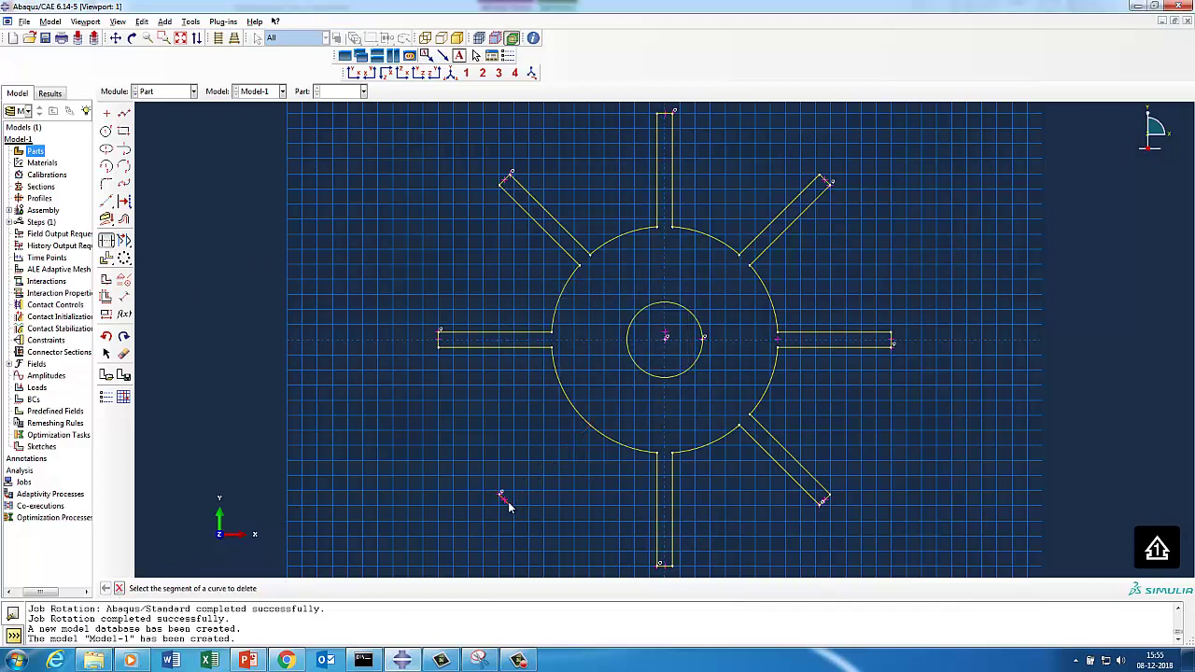
left_click(507, 506)
Radially pattern the left arm's lines as a single copy over a total angle of 45 degrees to rebuild the lower-left arm.
left_click(124, 258)
left_click_drag(411, 314, 553, 380)
left_click(239, 589)
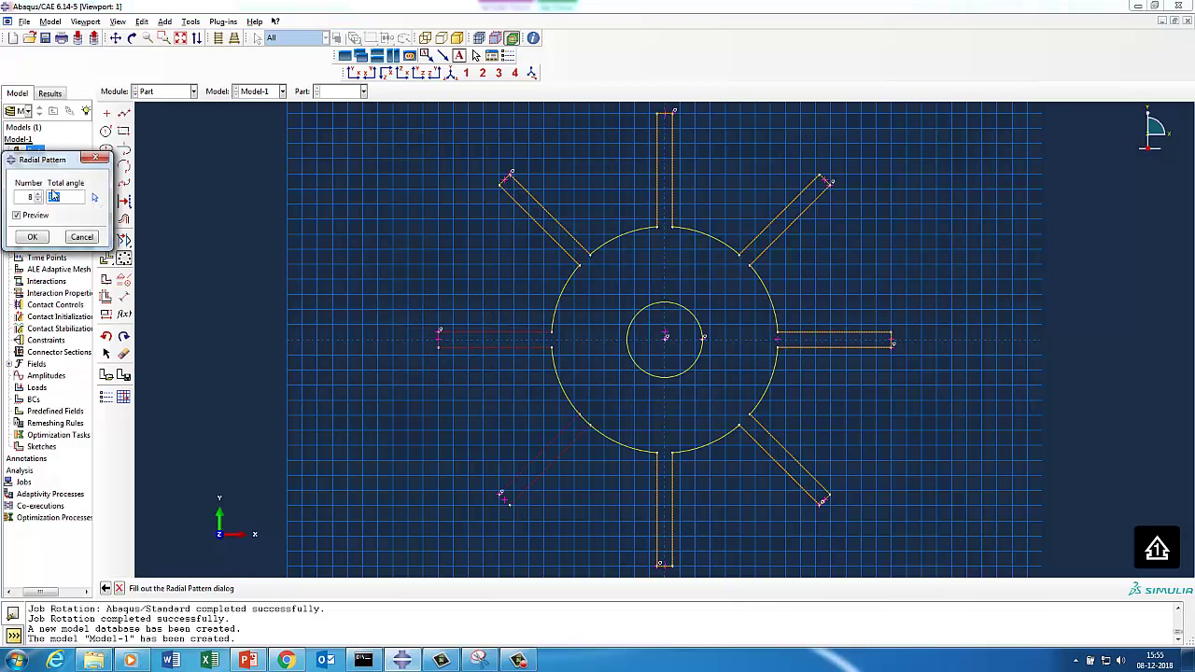
left_click(37, 200)
left_click(38, 199)
left_click(38, 201)
left_click(37, 202)
double_click(56, 197)
type("45")
left_click(33, 237)
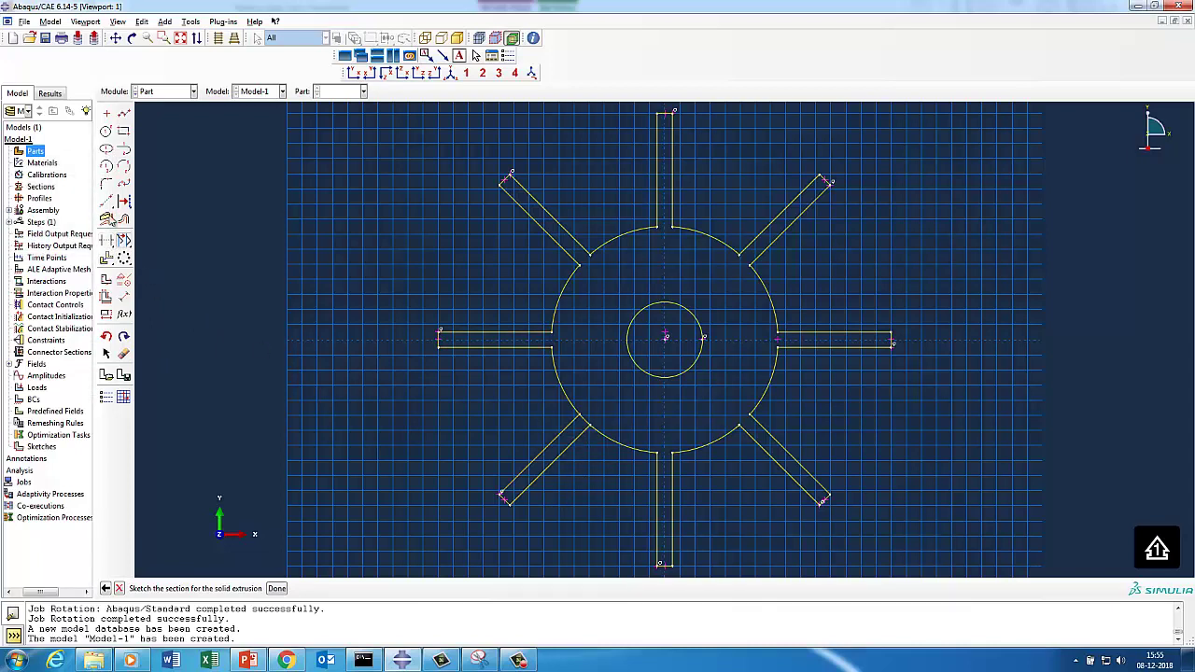
Fillet the arm-to-disc corners with radius 5, counterclockwise from the upper-right arm's upper side through both corners of the left arm.
left_click(107, 241)
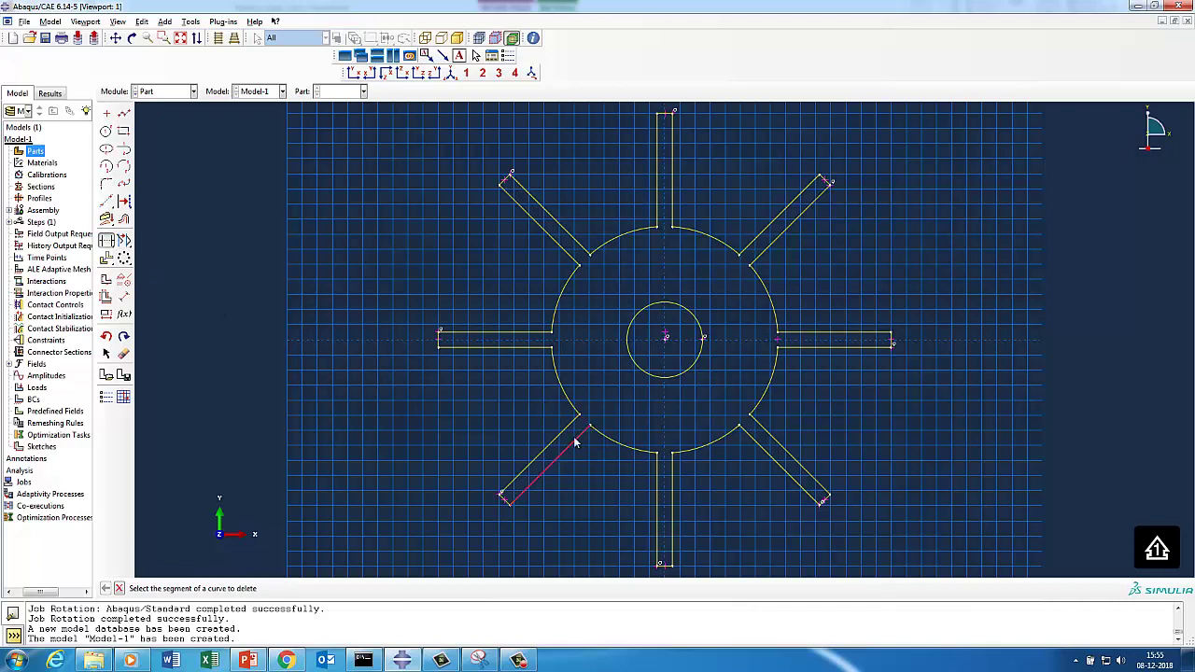
left_click(107, 184)
type("5")
key("Return")
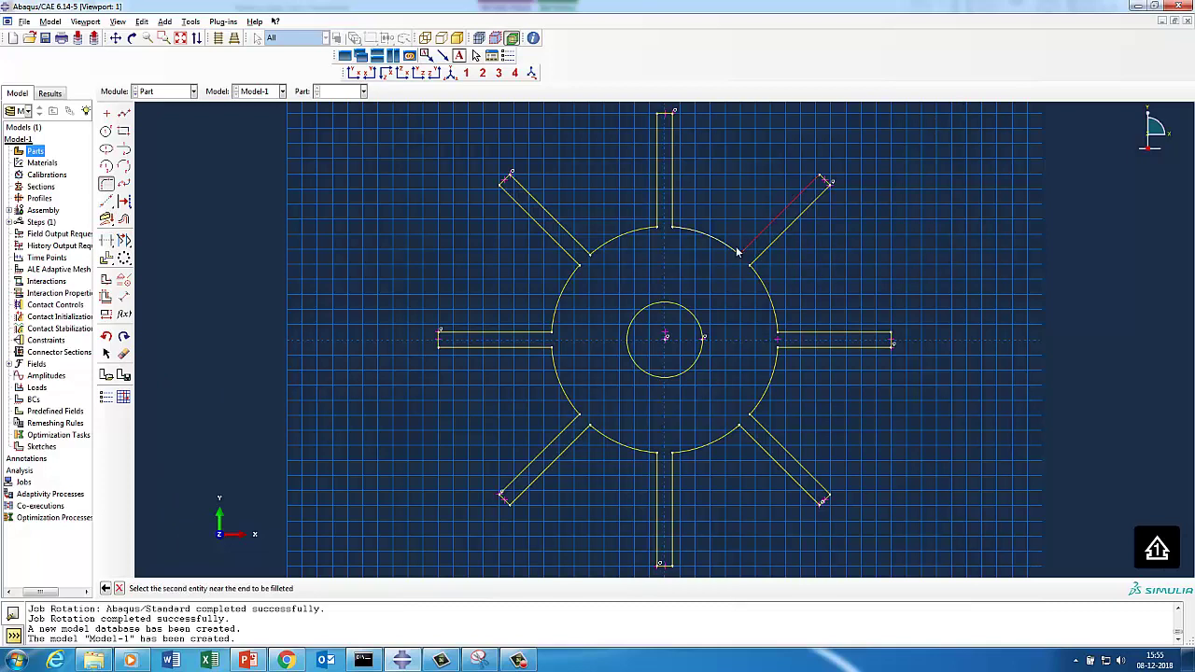
left_click(679, 230)
left_click(672, 223)
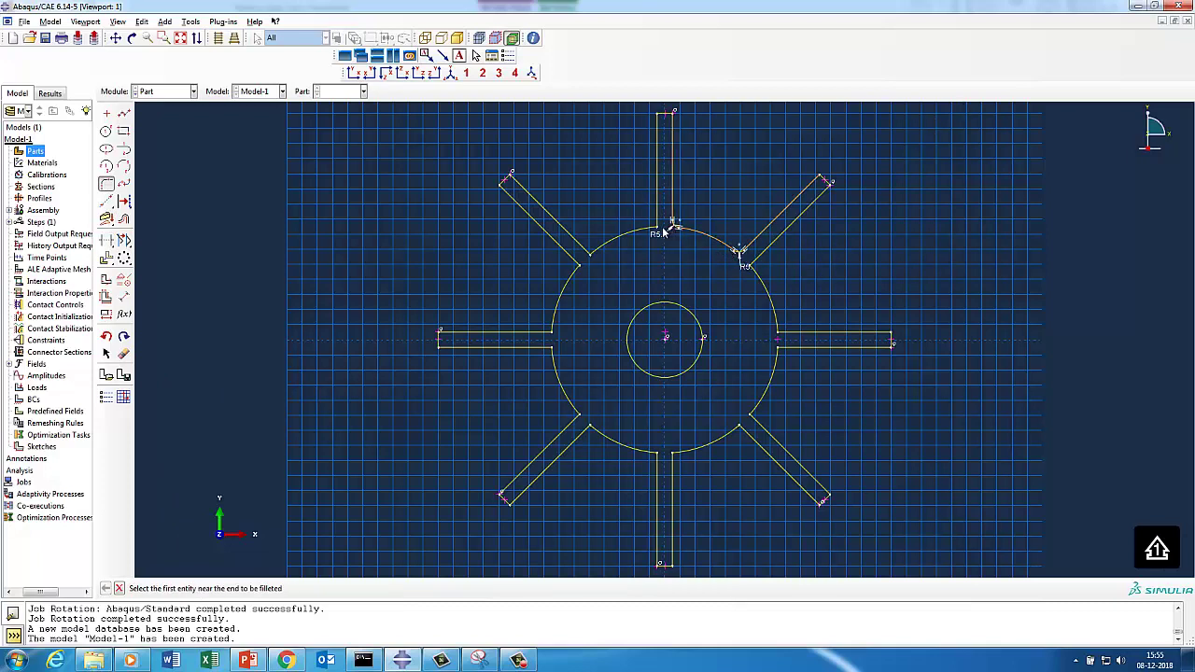
left_click(657, 221)
left_click(621, 241)
left_click(594, 252)
left_click(576, 265)
left_click(568, 264)
left_click(572, 278)
left_click(556, 324)
left_click(541, 331)
left_click(545, 347)
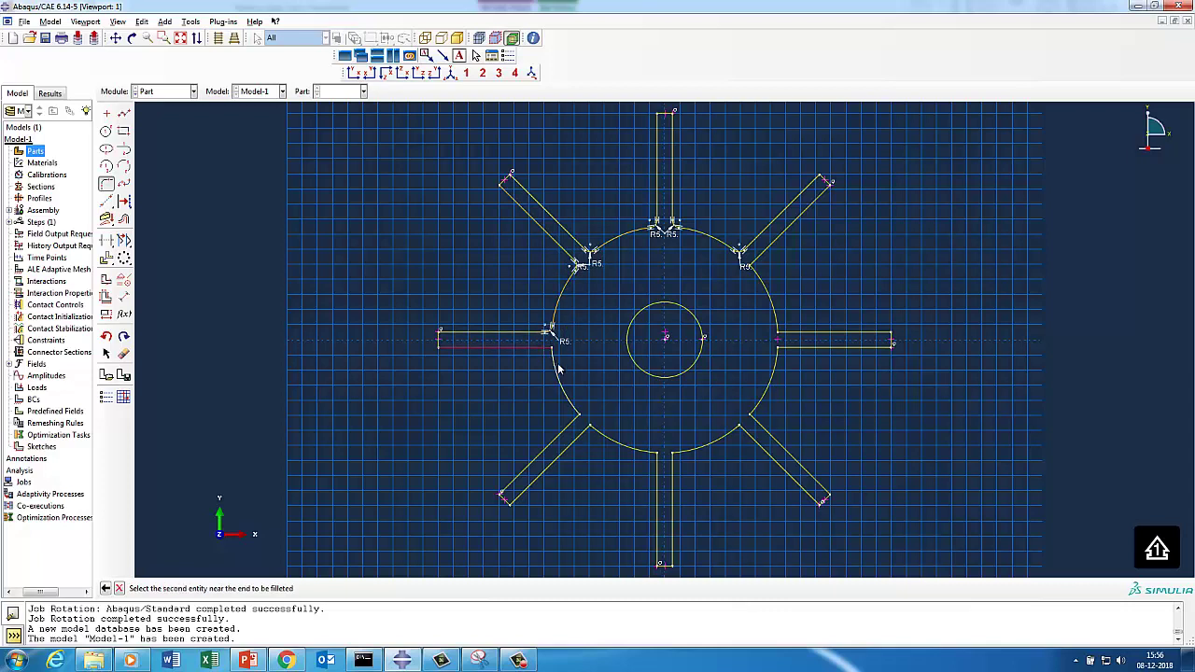
left_click(553, 369)
Fillet the remaining arm-to-disc corners with radius 5, counterclockwise from the lower-left arm to the upper-right arm's lower side.
left_click(569, 407)
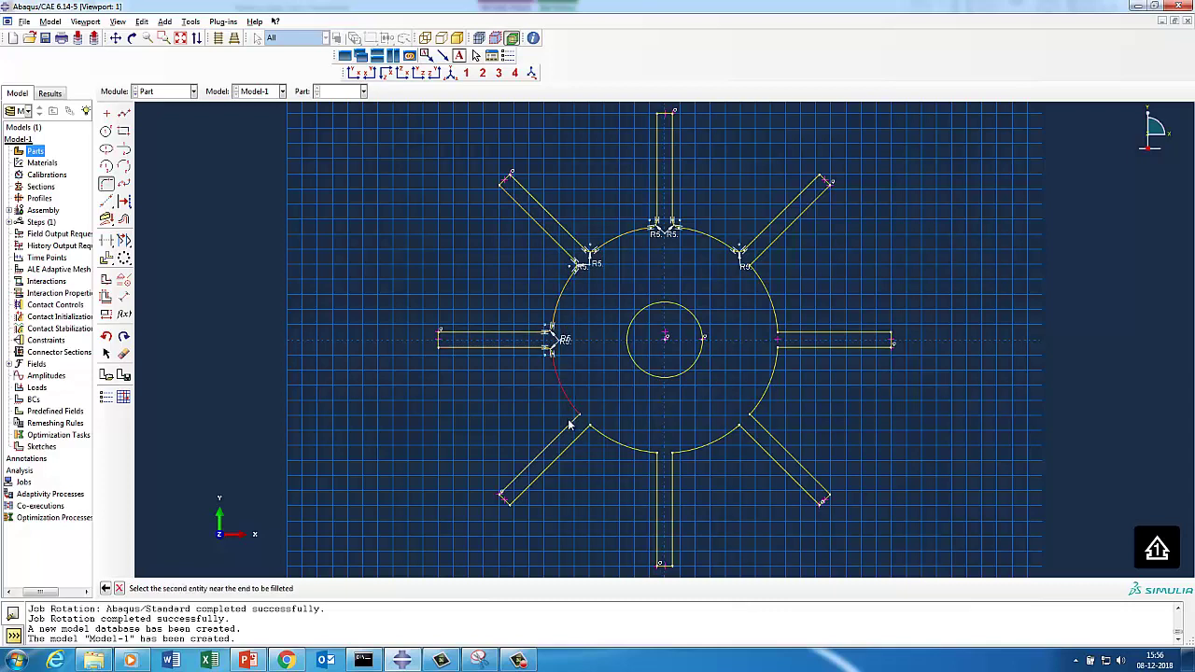
left_click(573, 426)
left_click(588, 431)
left_click(593, 435)
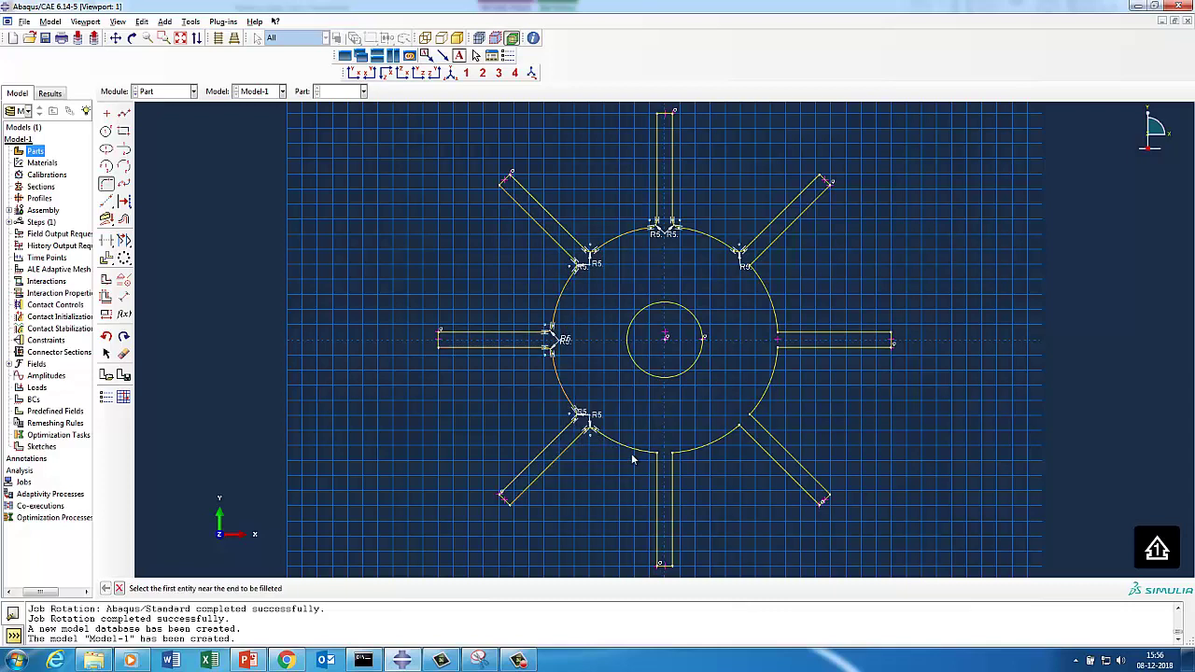
left_click(646, 454)
left_click(658, 465)
left_click(674, 470)
left_click(706, 450)
left_click(732, 435)
left_click(753, 440)
left_click(753, 412)
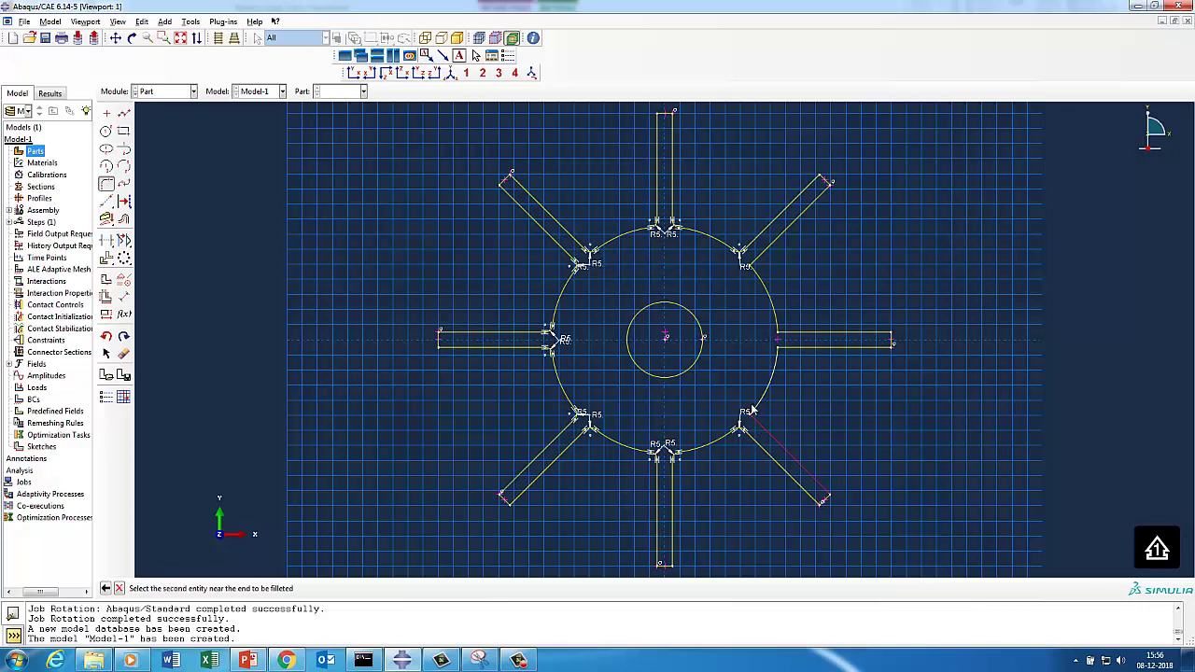
left_click(758, 412)
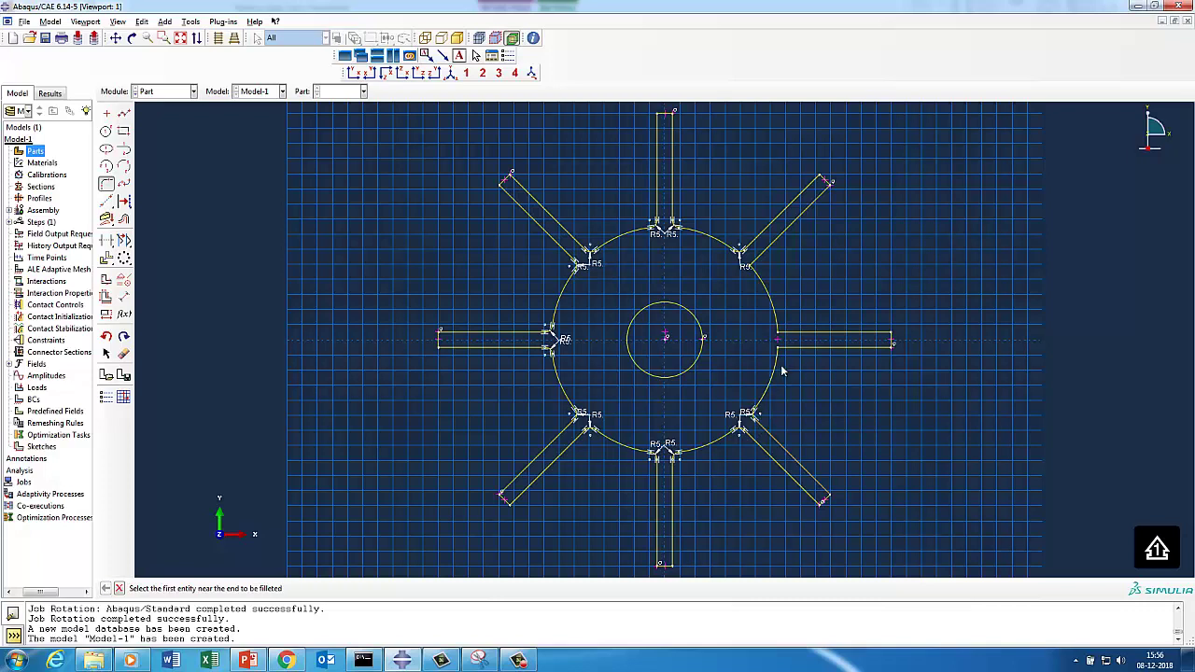
left_click(780, 366)
left_click(858, 349)
left_click(777, 332)
left_click(783, 329)
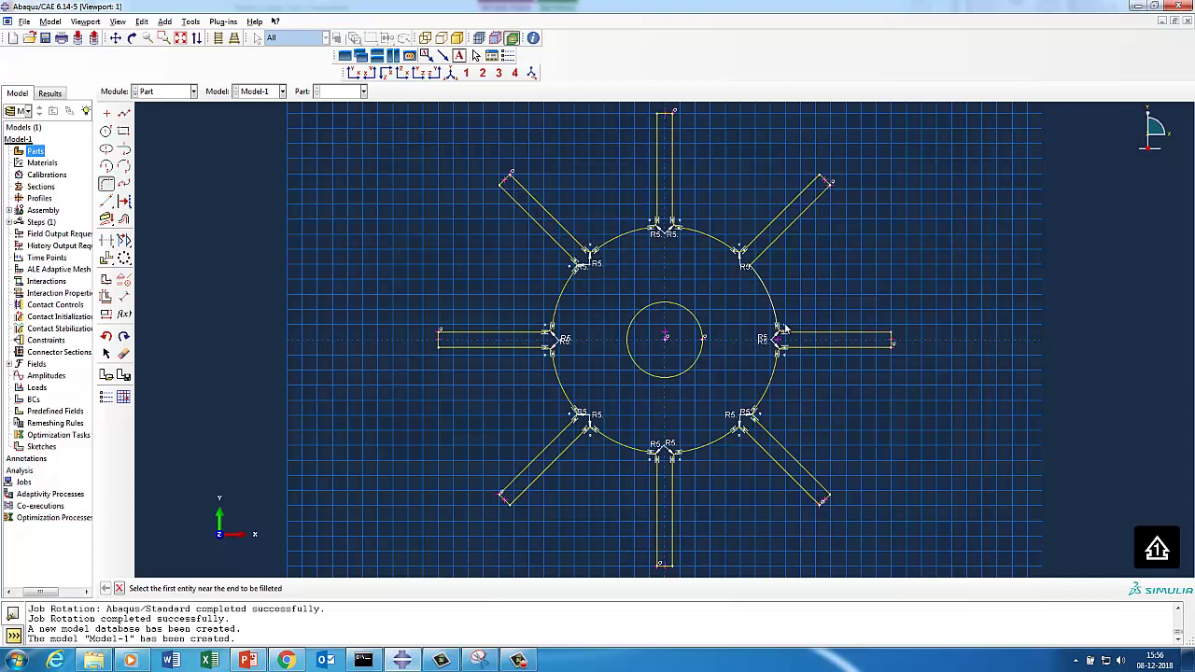
left_click(756, 272)
left_click(760, 262)
left_click(119, 588)
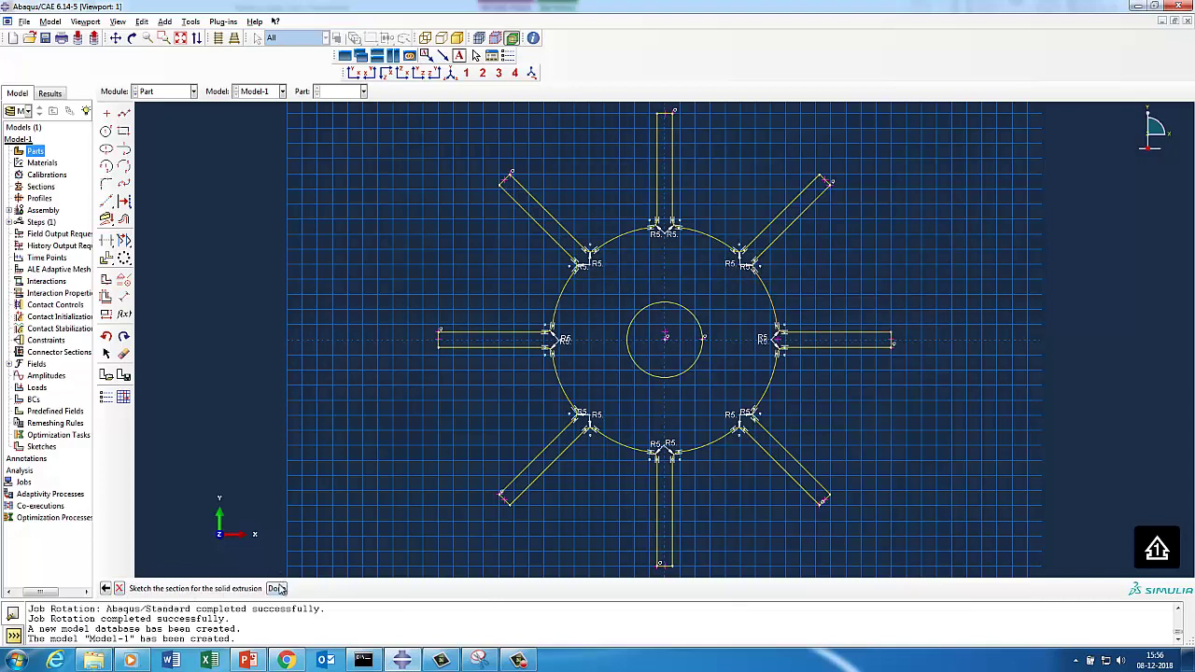
Finish the section sketch and extrude it to a blind depth of 20.
left_click(276, 589)
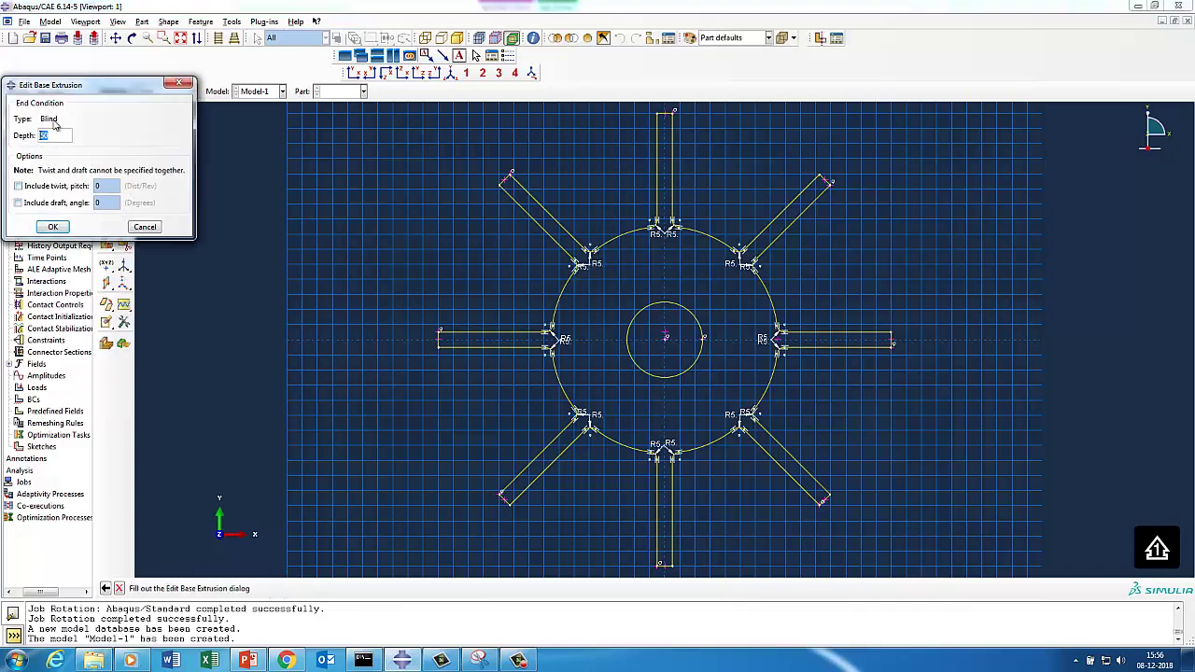
left_click(52, 226)
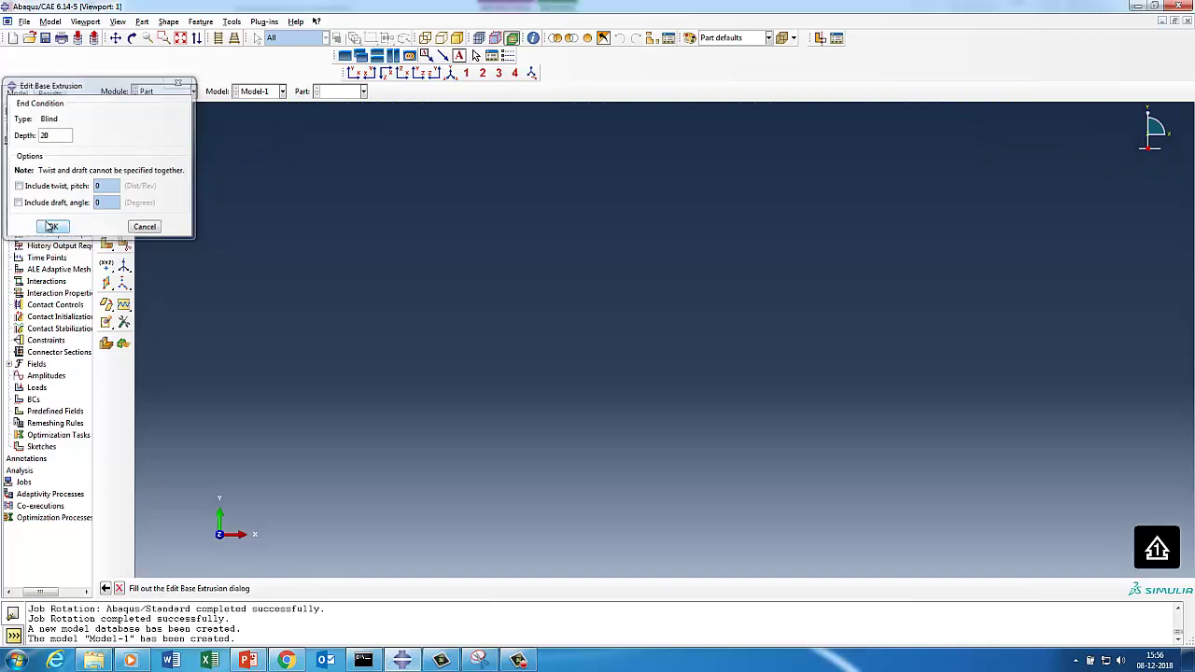
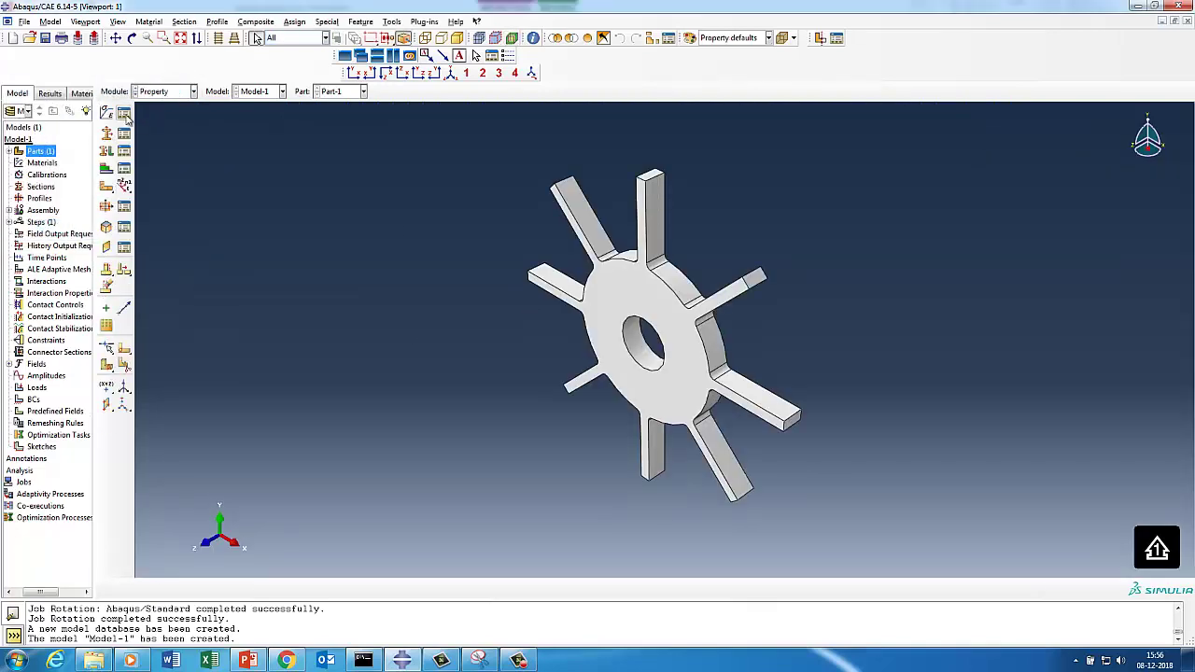
Create a new material in the Property module and add a density behavior to it.
left_click(171, 125)
left_click(32, 265)
left_click(37, 285)
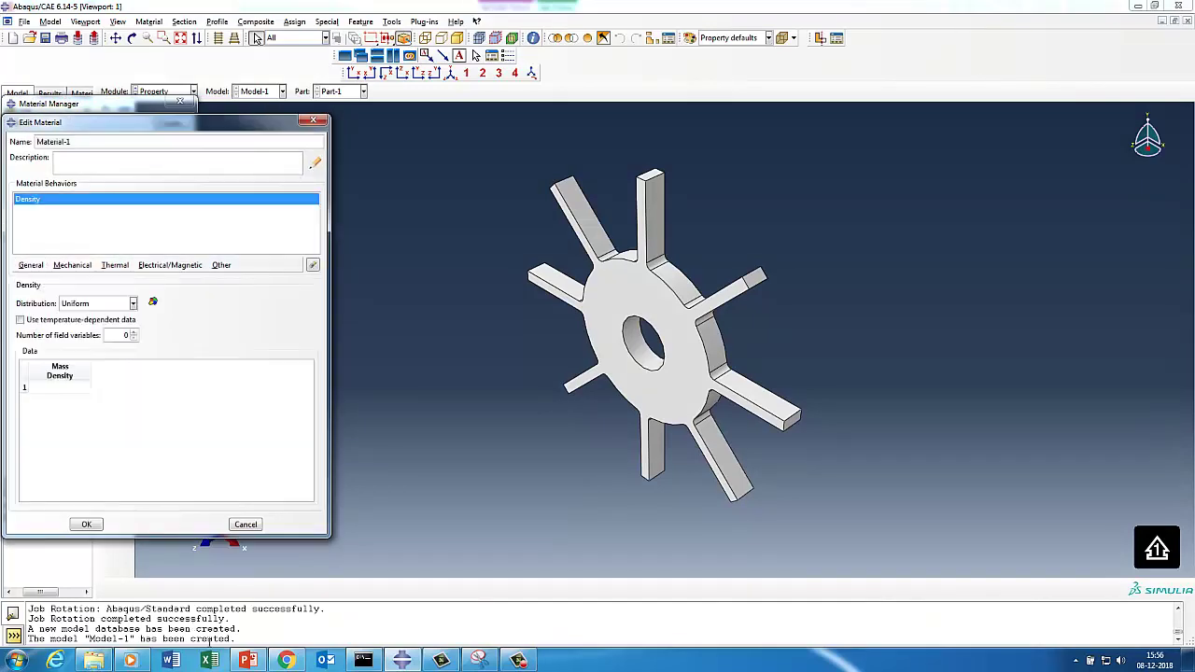
Switch to the PowerPoint presentation and review the centrifugal force formula on the Fundamentals slide.
left_click(247, 660)
left_click(63, 192)
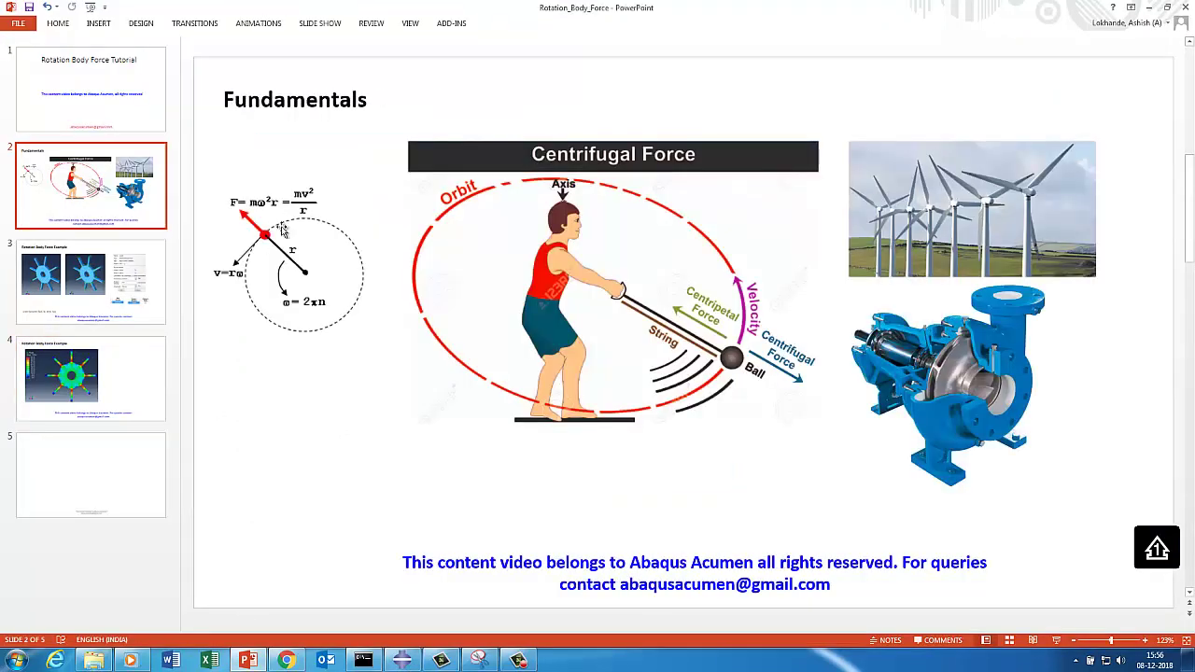
left_click(1149, 7)
Set the mass density to 7.85e-09, add isotropic elasticity with Young's modulus 210e03 and a Poisson's ratio, and save the material.
double_click(56, 388)
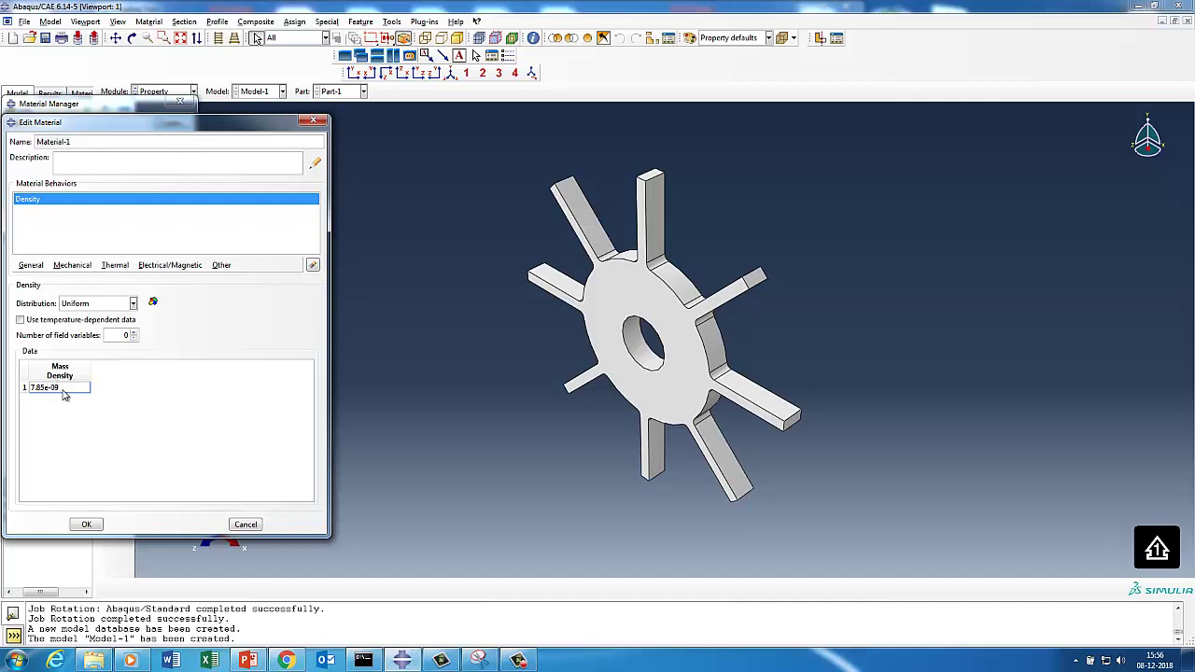
key("Return")
left_click(73, 265)
mouse_move(80, 284)
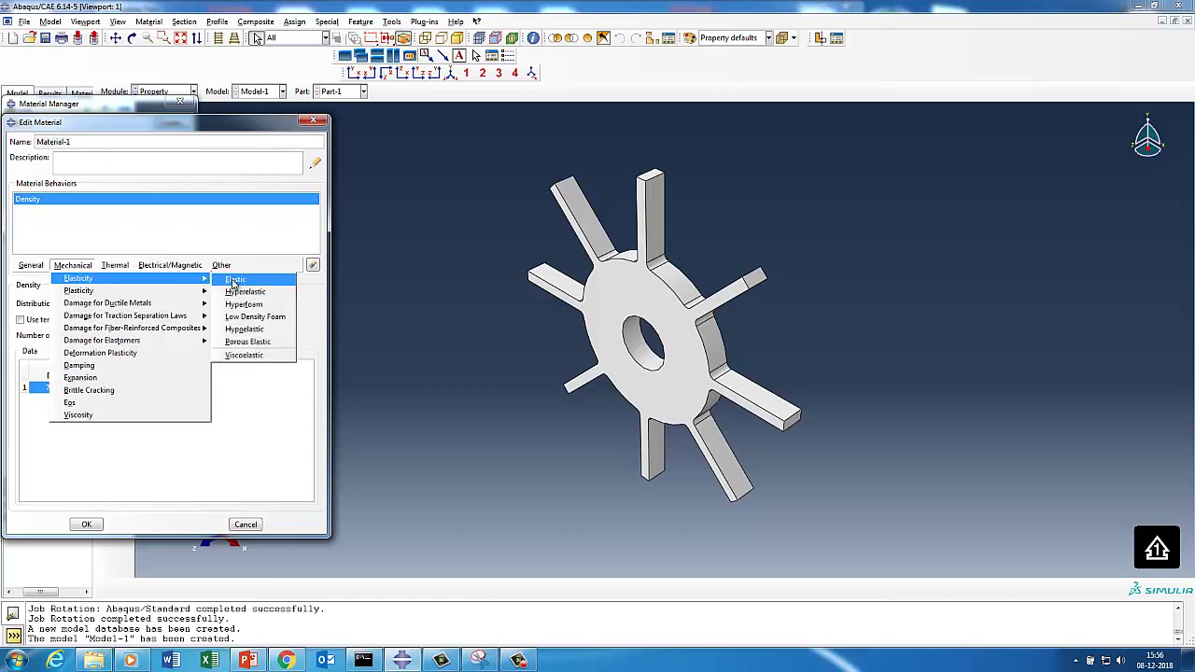
left_click(245, 277)
left_click(56, 435)
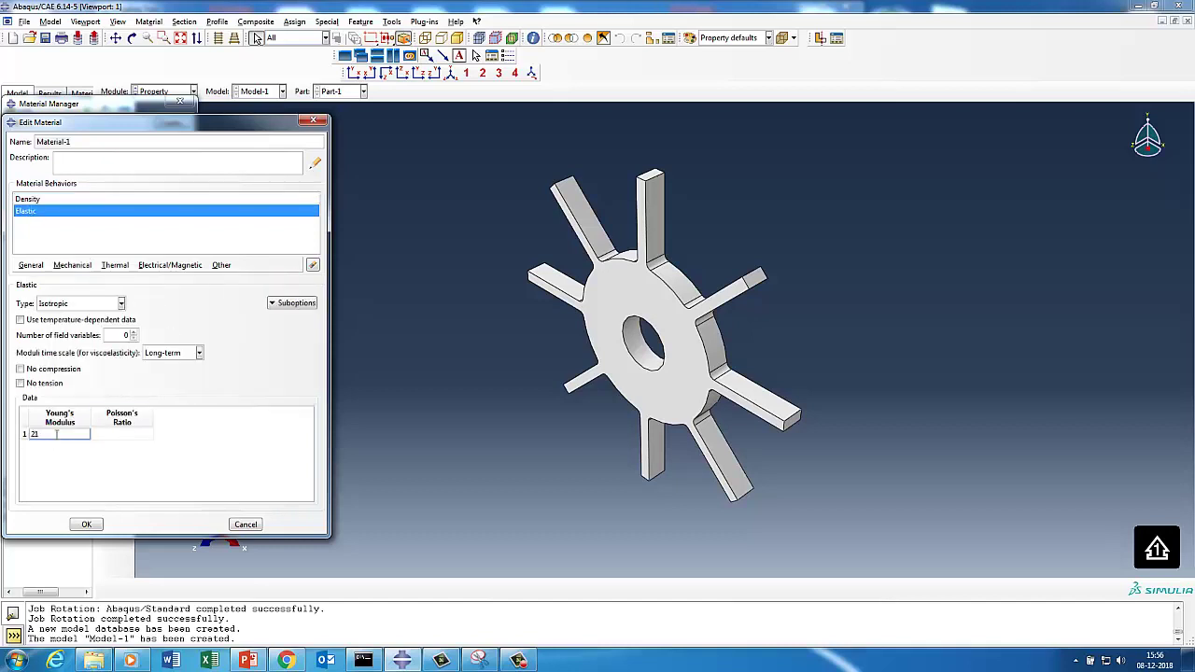
type("210e03")
left_click(118, 432)
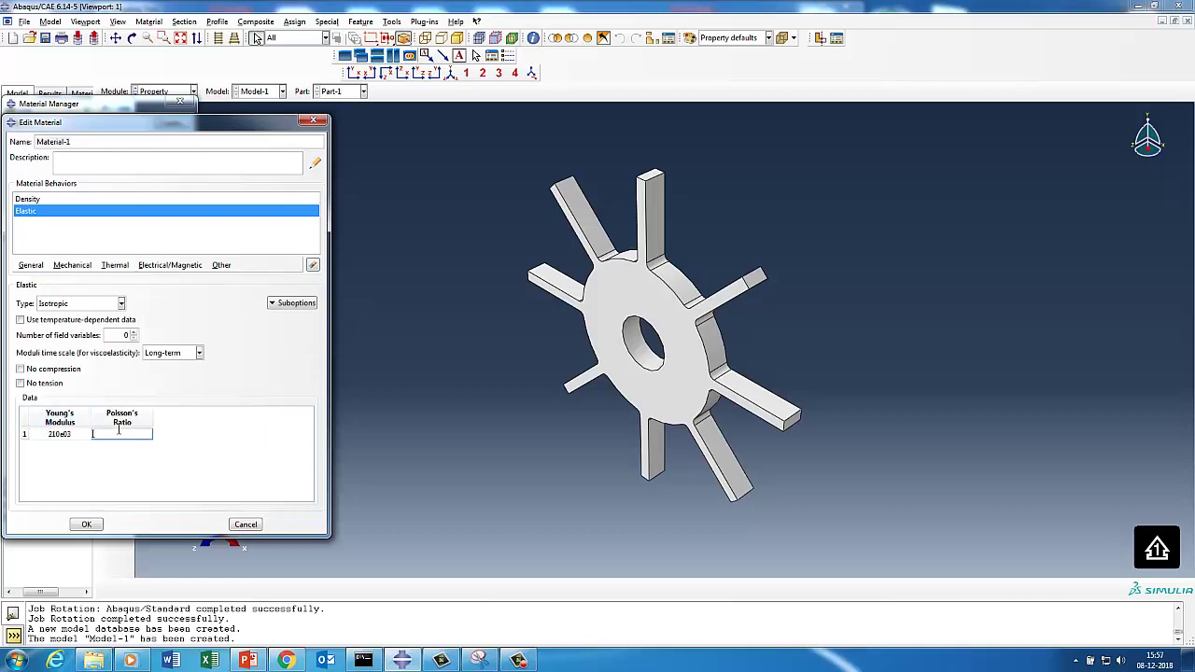
left_click(84, 525)
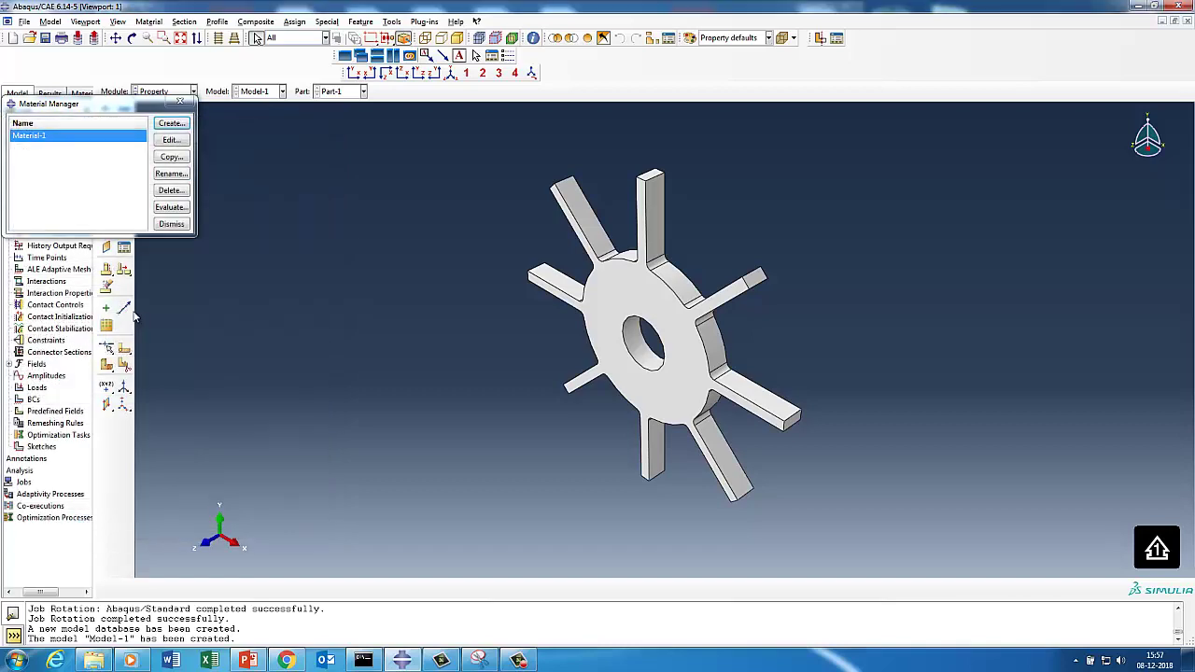
left_click(150, 91)
left_click(154, 131)
left_click(160, 91)
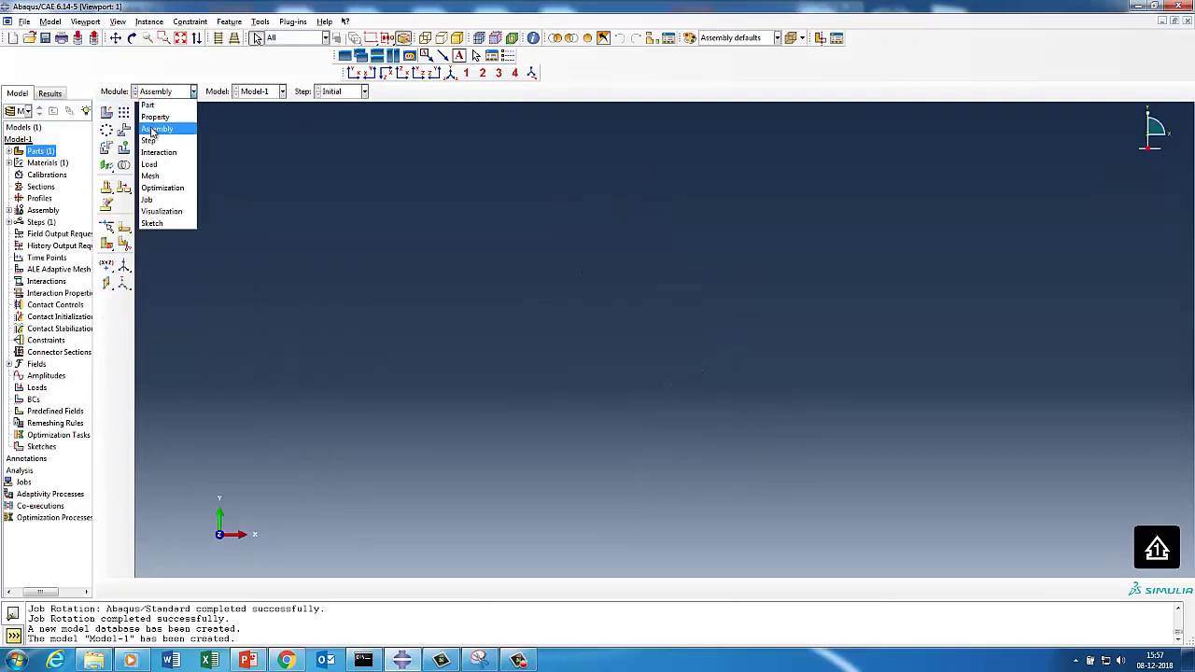
left_click(154, 125)
Create a solid, homogeneous section that uses Material-1.
left_click(124, 134)
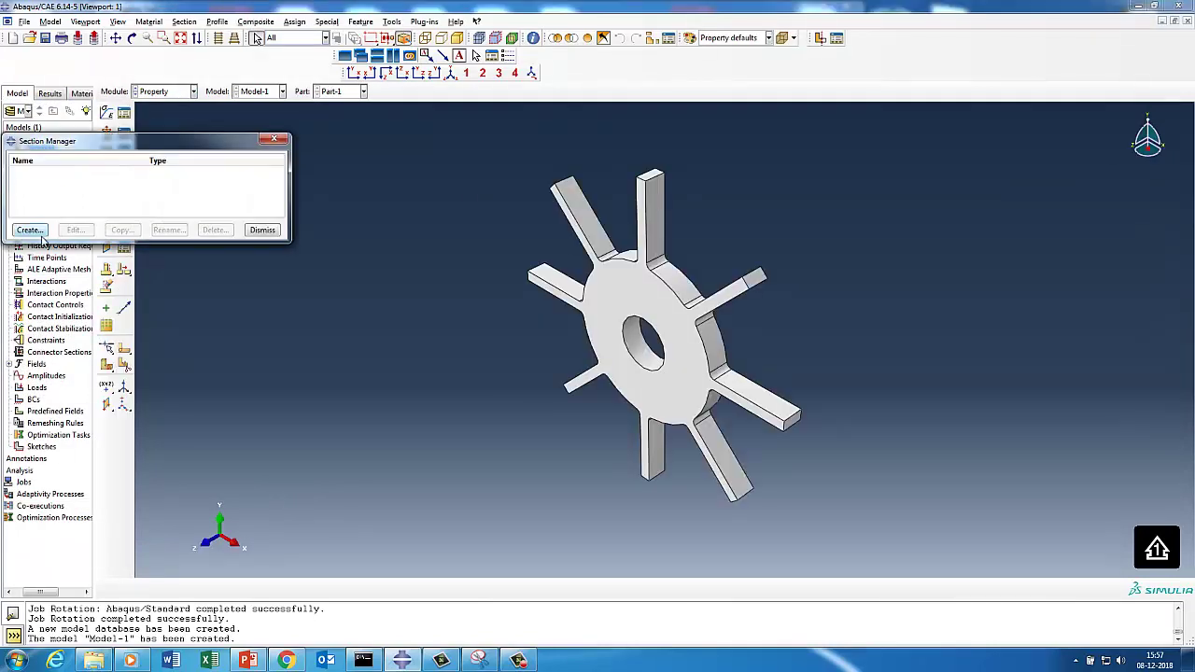
left_click(39, 230)
left_click(43, 289)
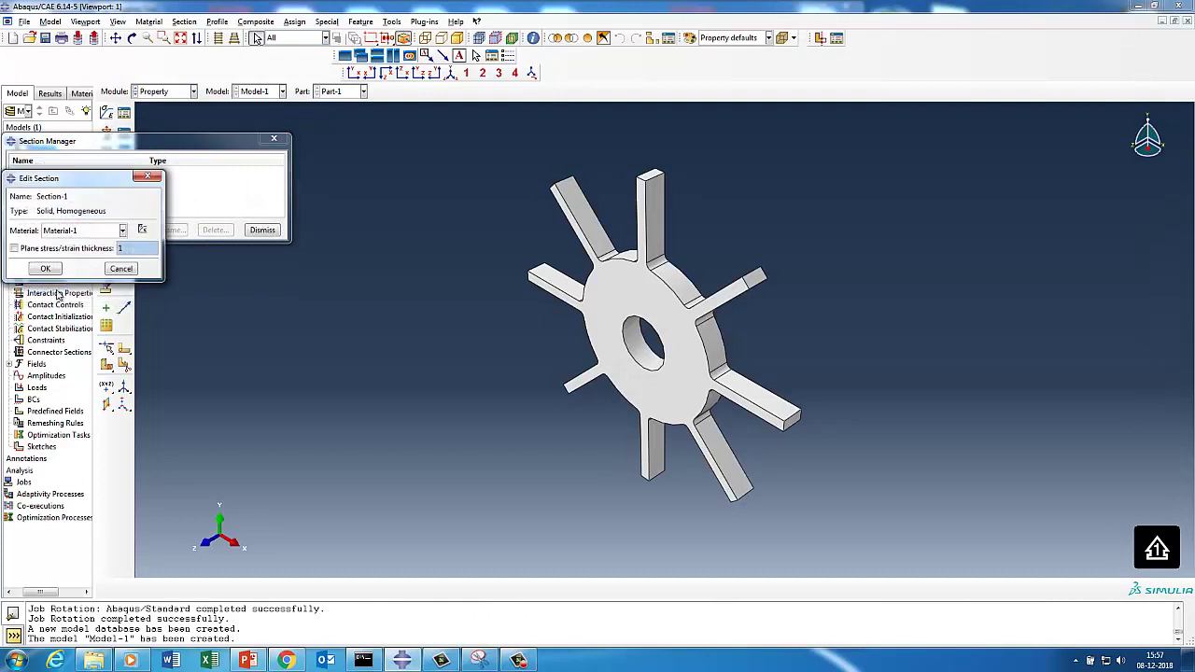
left_click(42, 269)
left_click(262, 230)
Assign Section-1 to the entire part, creating a set for the region.
left_click(124, 151)
left_click(54, 290)
left_click_drag(433, 145, 848, 504)
left_click(391, 588)
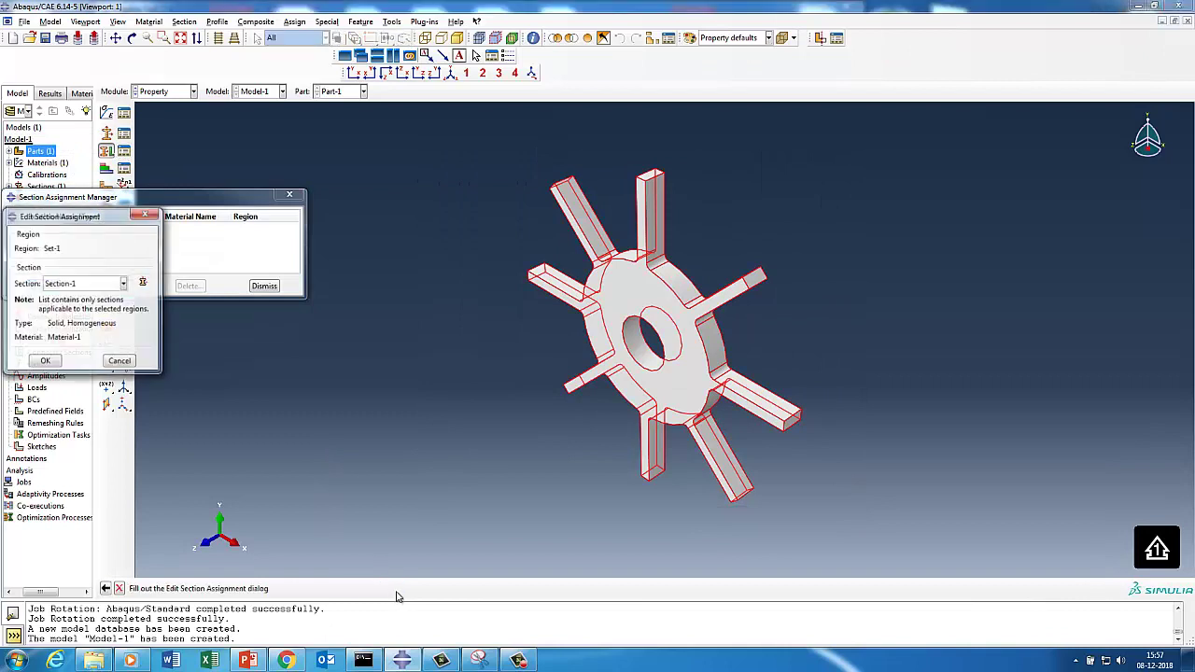
left_click(47, 362)
left_click(264, 285)
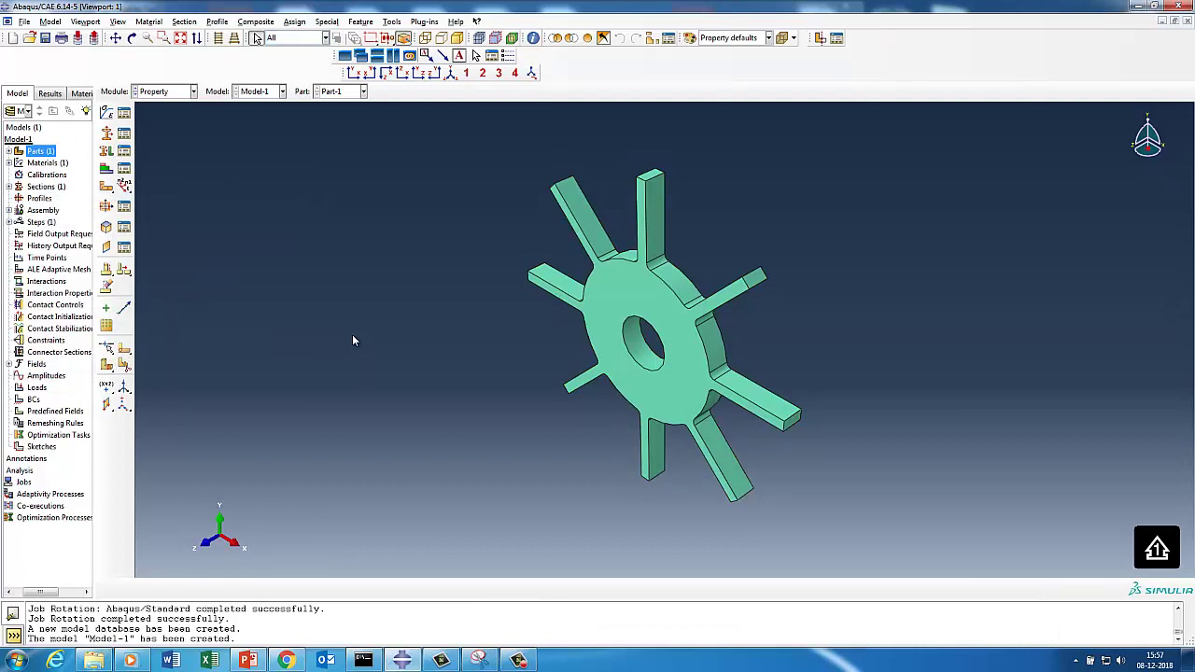
Create an instance of Part-1 in the assembly and show it in the front XY view.
double_click(13, 213)
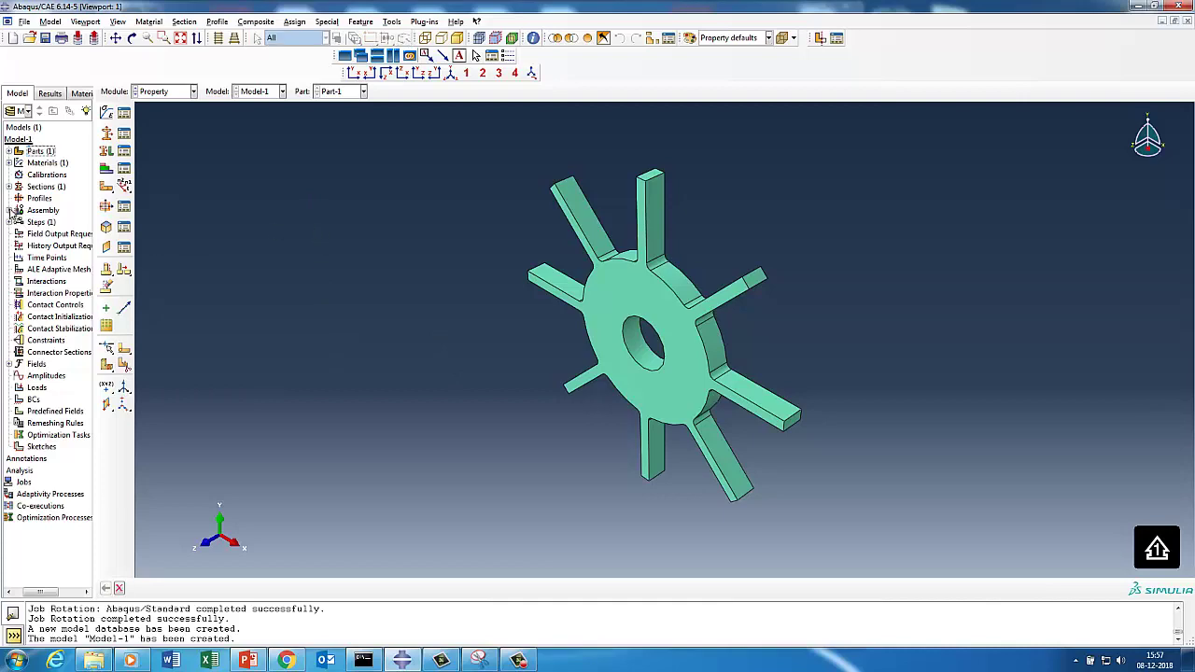
left_click(9, 211)
left_click(52, 221)
right_click(53, 221)
left_click(78, 237)
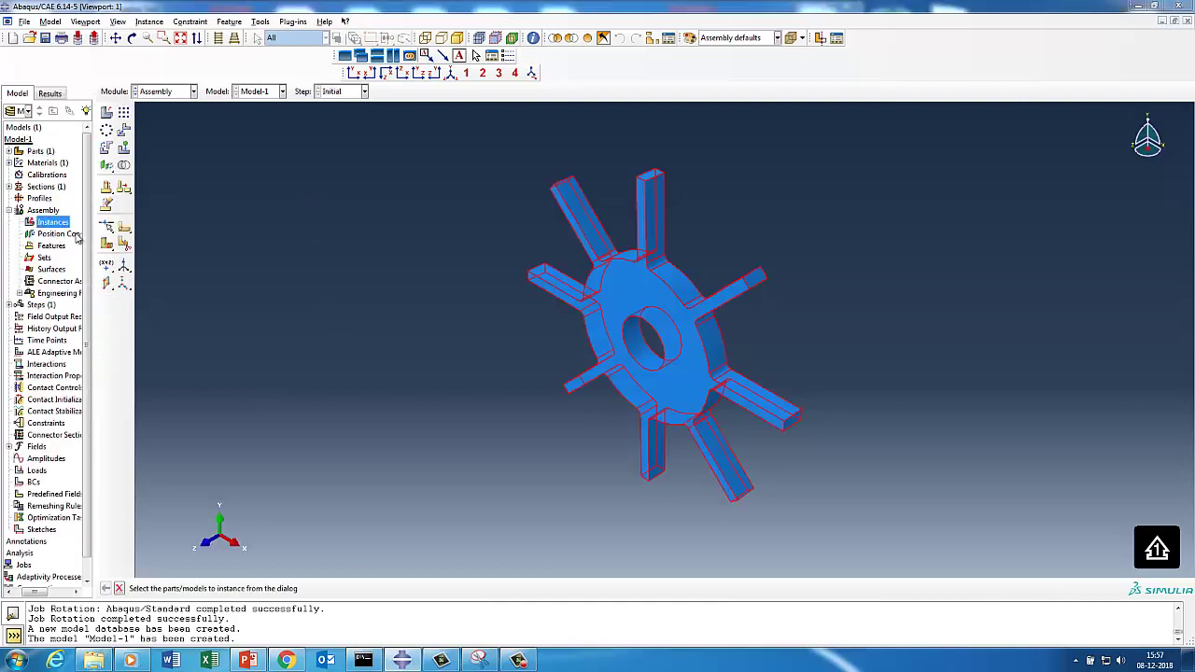
left_click(33, 479)
left_click(353, 73)
Create a Static, General analysis step with Nlgeom on and an initial increment size of 0.1.
left_click(164, 90)
left_click(158, 137)
left_click(123, 112)
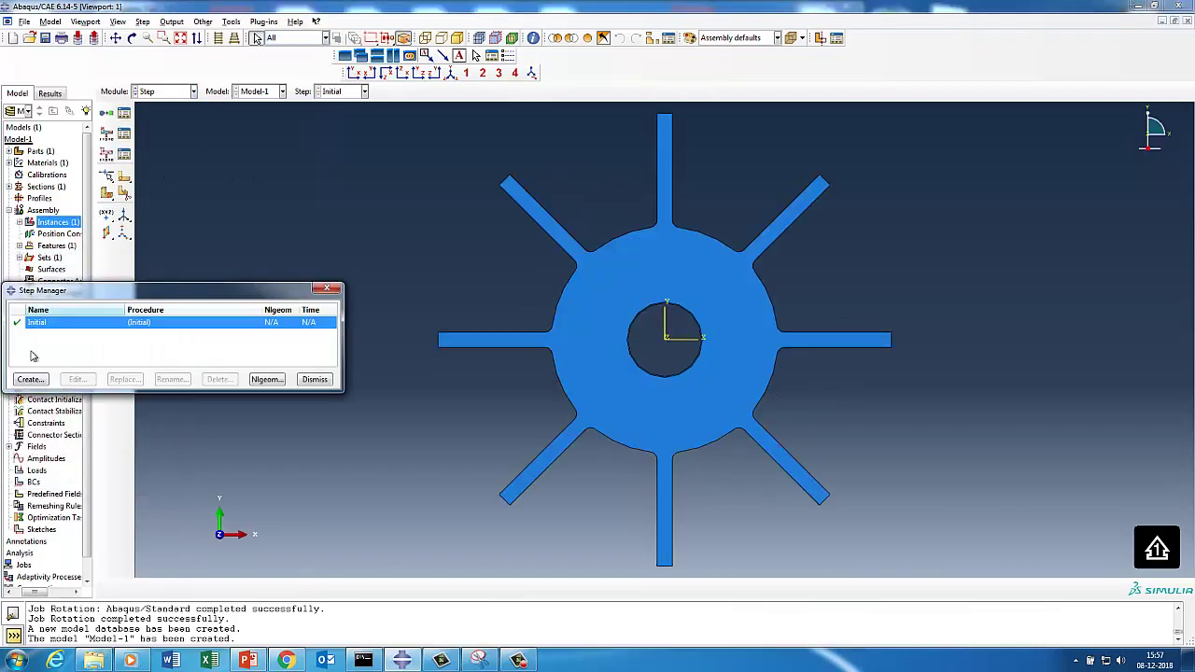
left_click(30, 379)
left_click(41, 556)
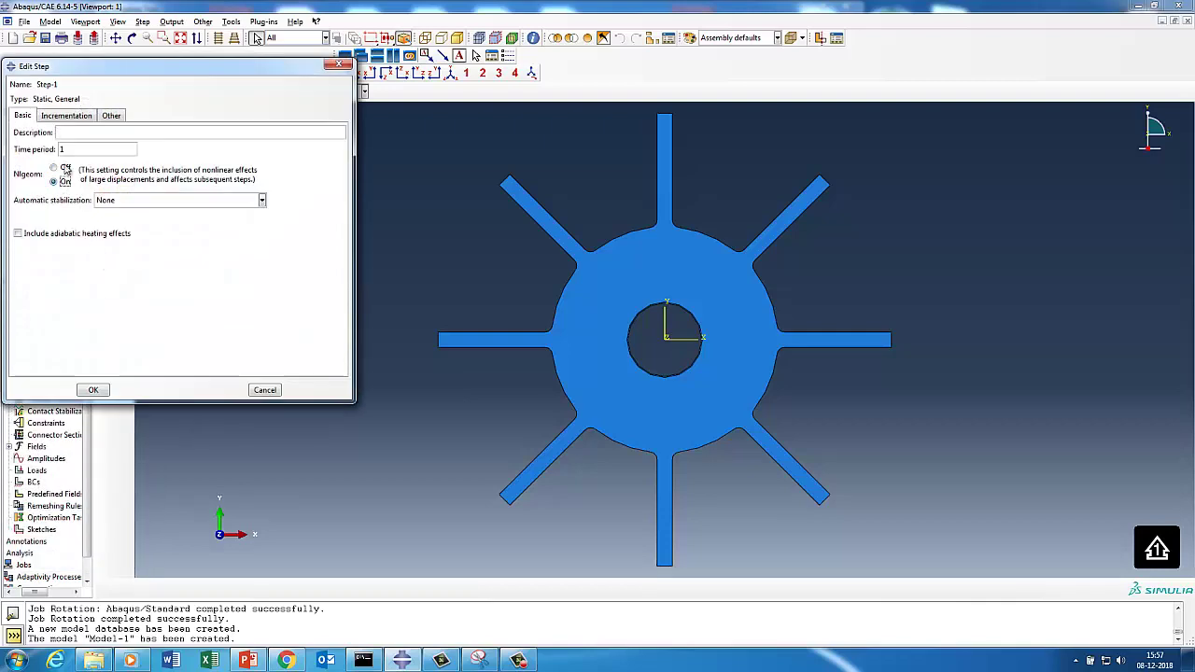
left_click(66, 116)
left_click(71, 178)
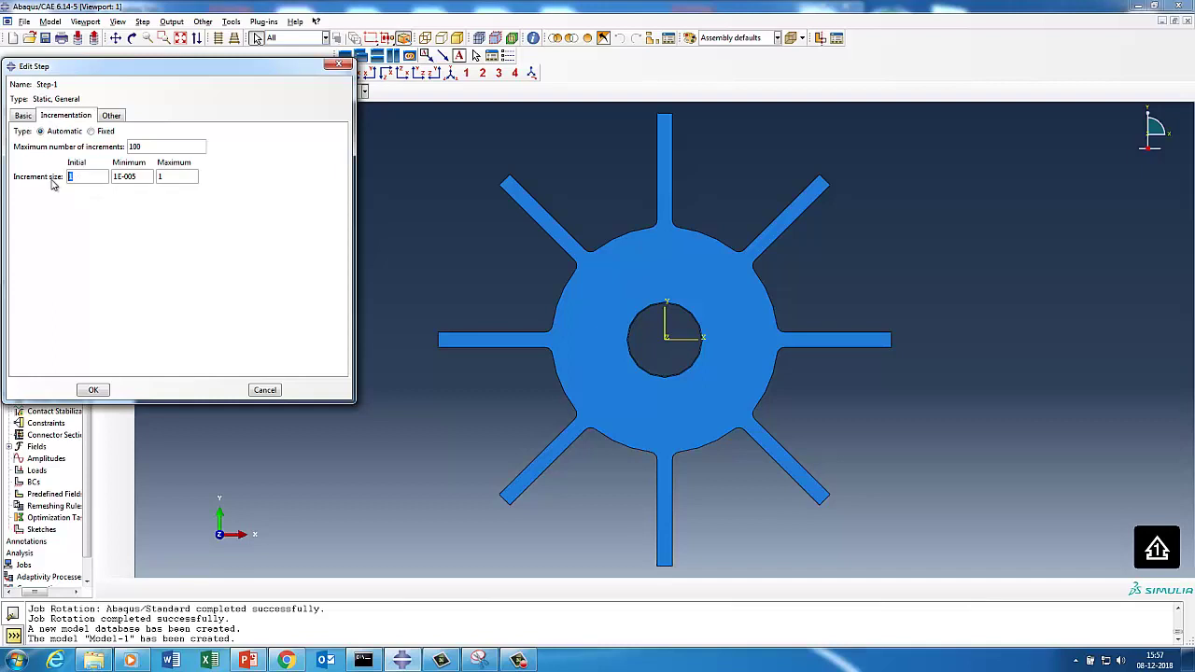
left_click(93, 390)
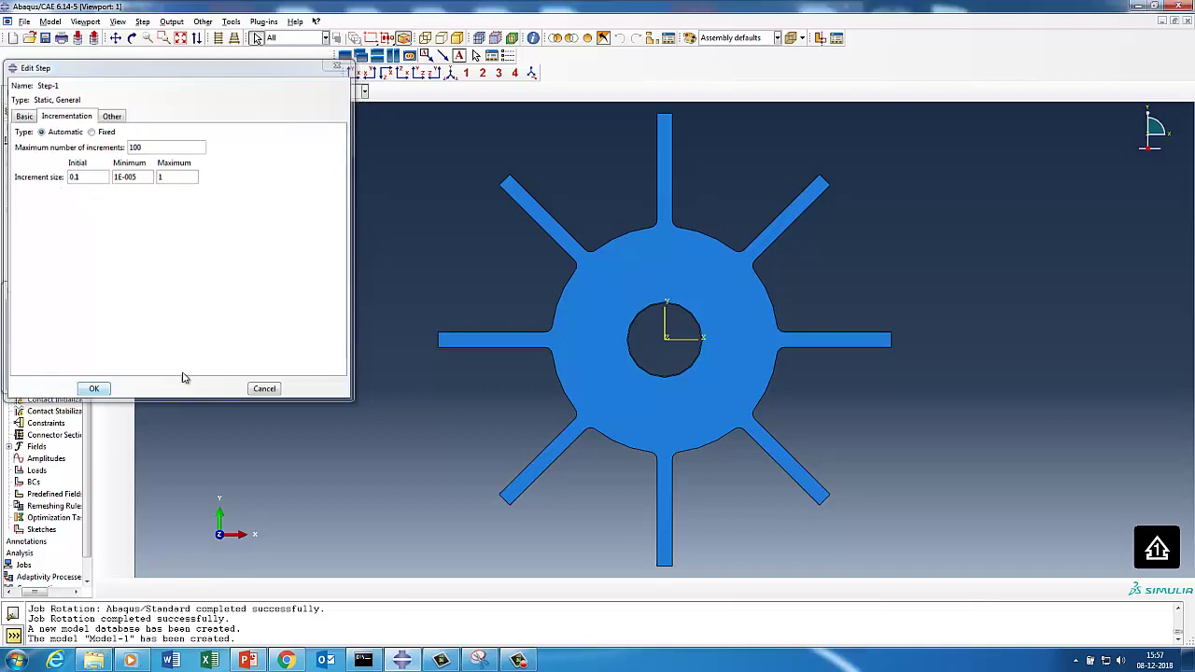
left_click(315, 382)
Create a Symmetry/Antisymmetry/Encastre boundary condition in Step-1 that fully fixes the inner cylindrical face of the disc's central hole.
left_click(150, 90)
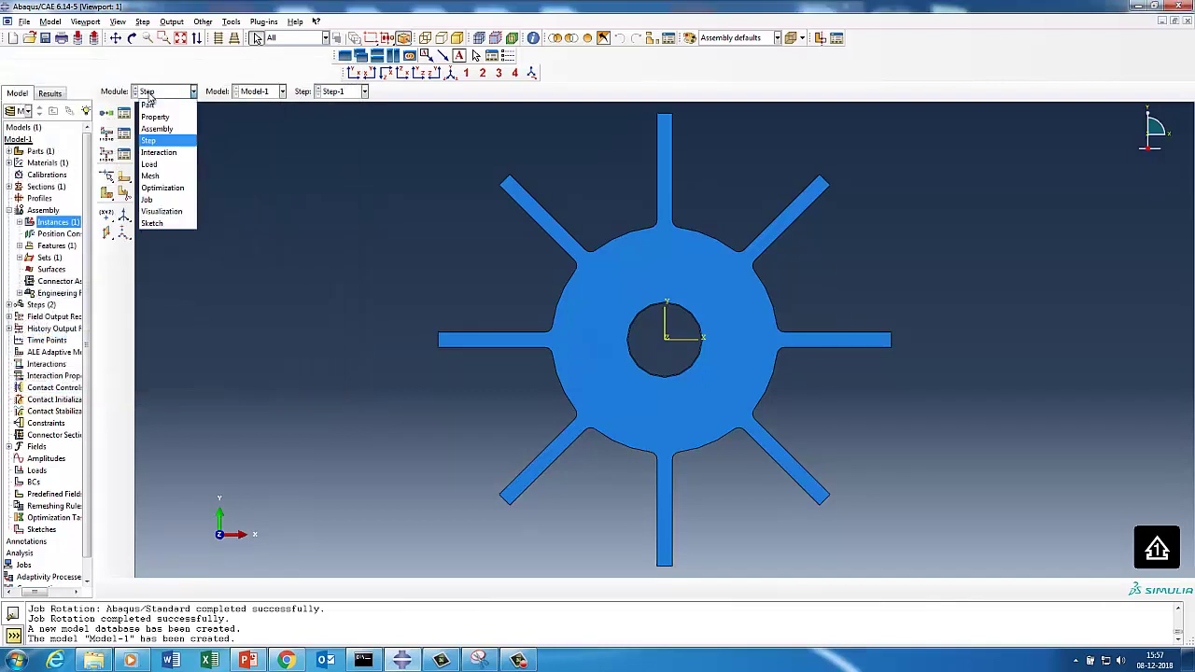
left_click(149, 166)
left_click(124, 133)
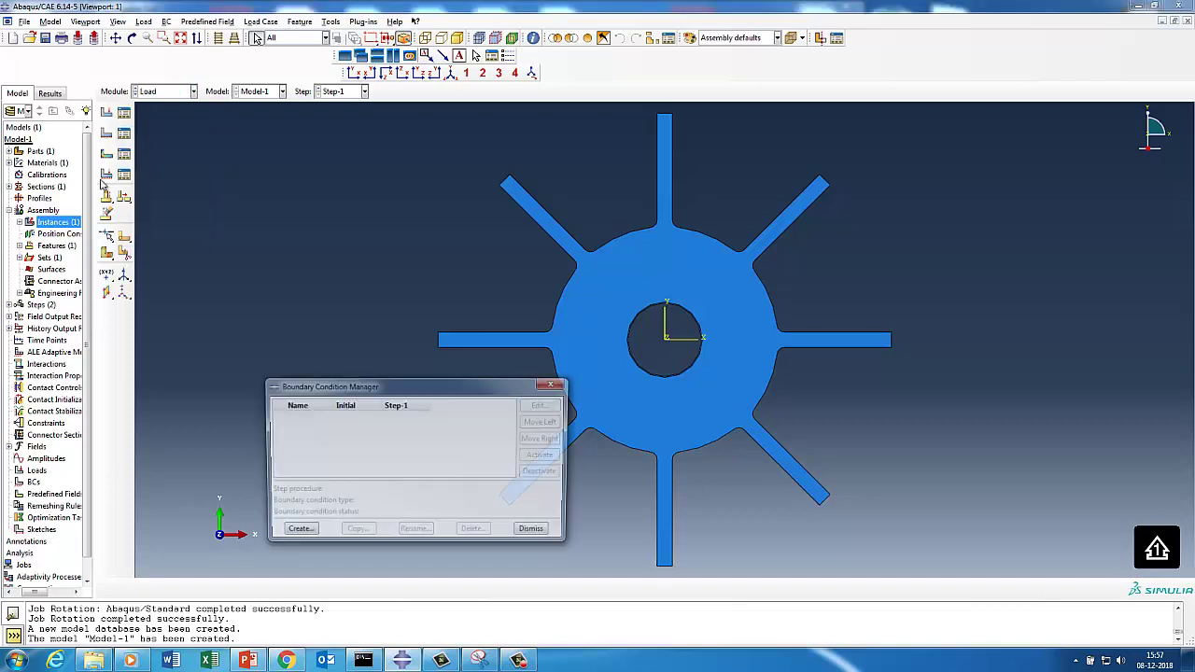
left_click(296, 529)
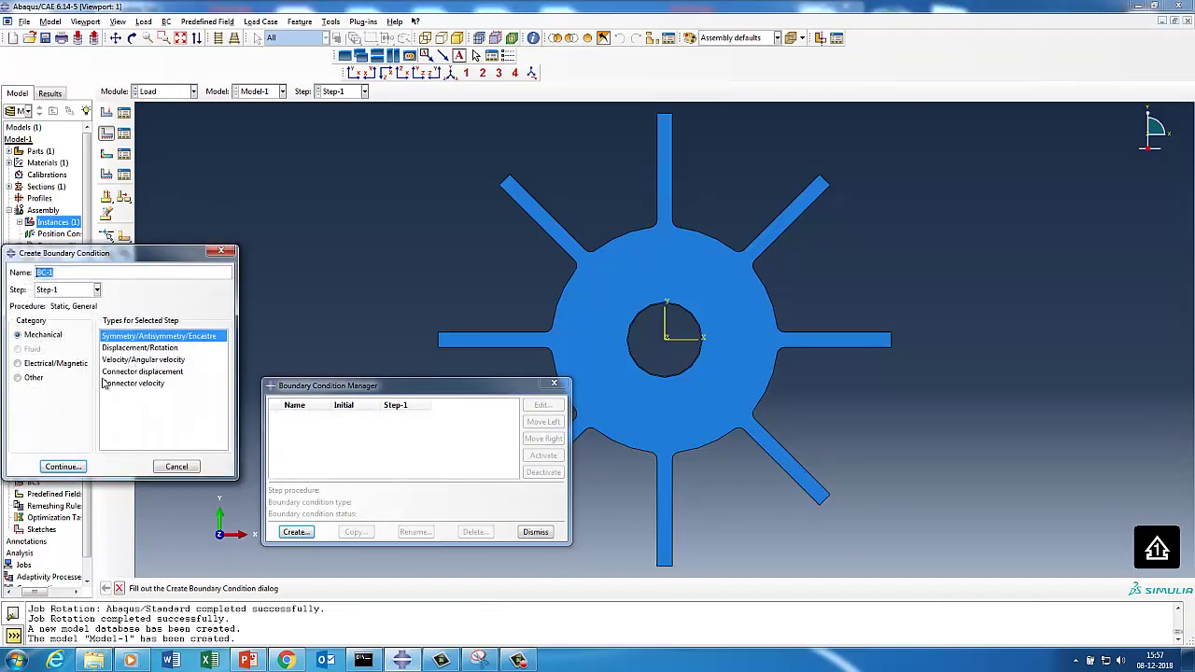
left_click(64, 465)
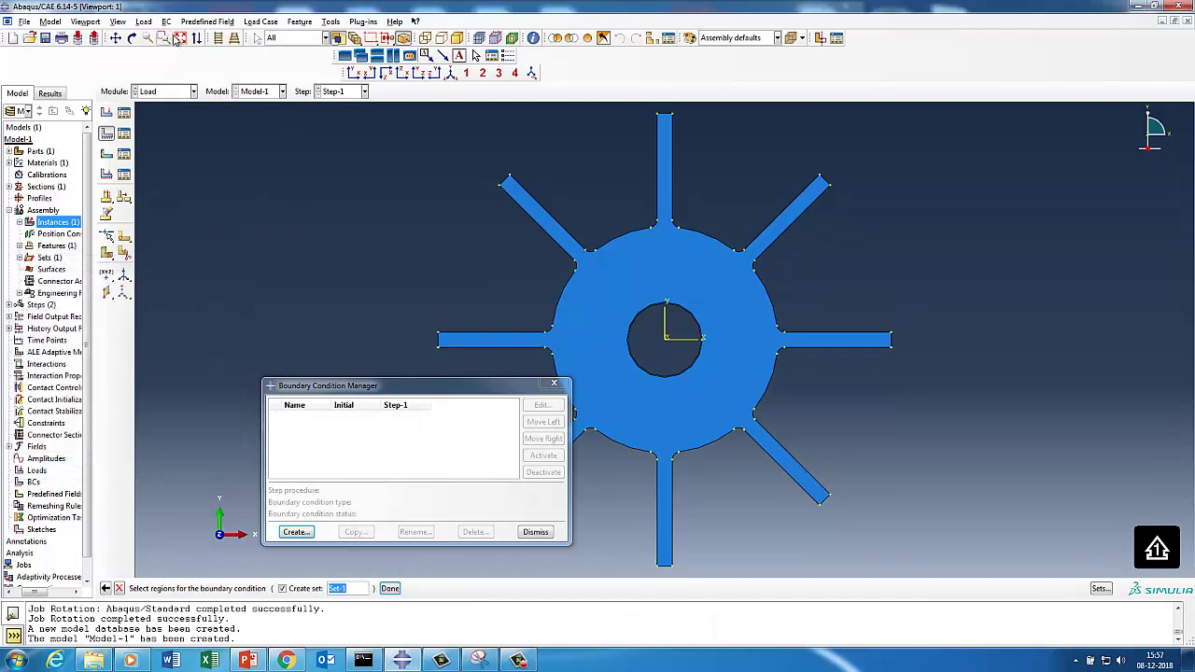
left_click(131, 37)
left_click_drag(724, 340, 520, 399)
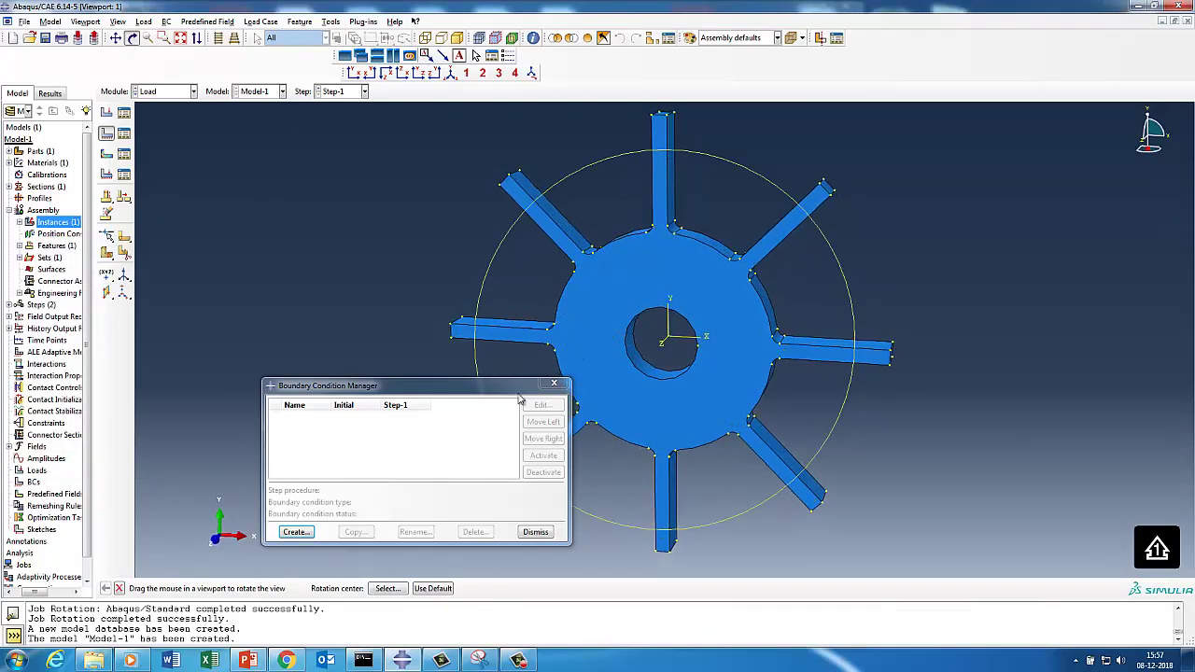
left_click(117, 589)
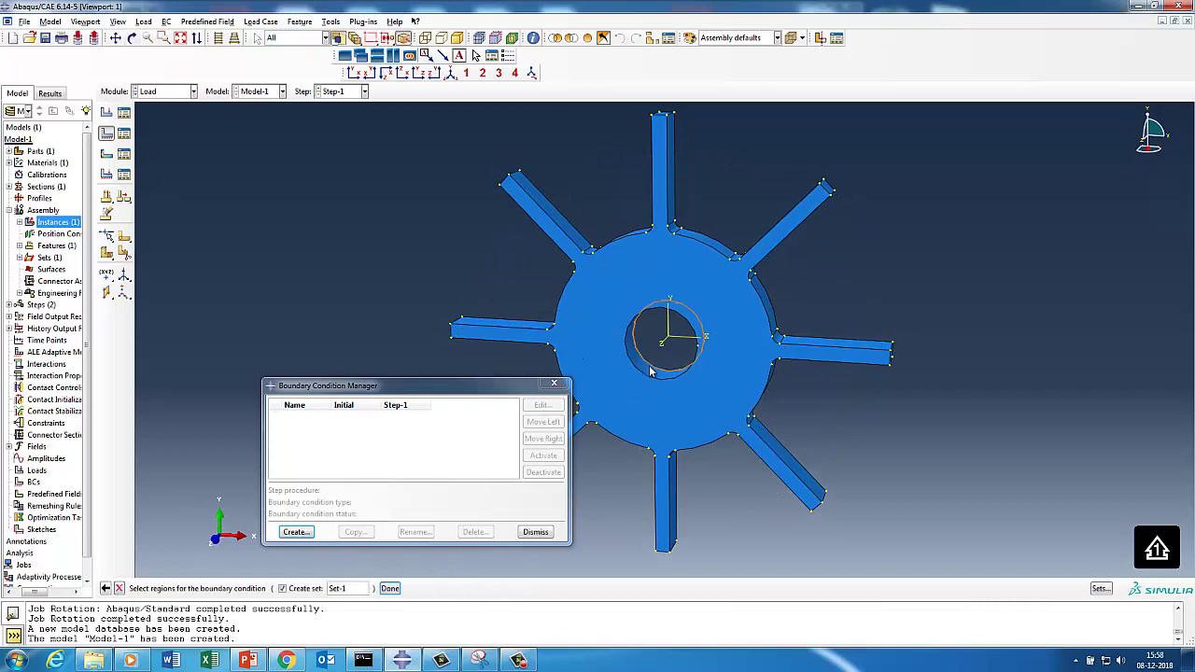
left_click(648, 372)
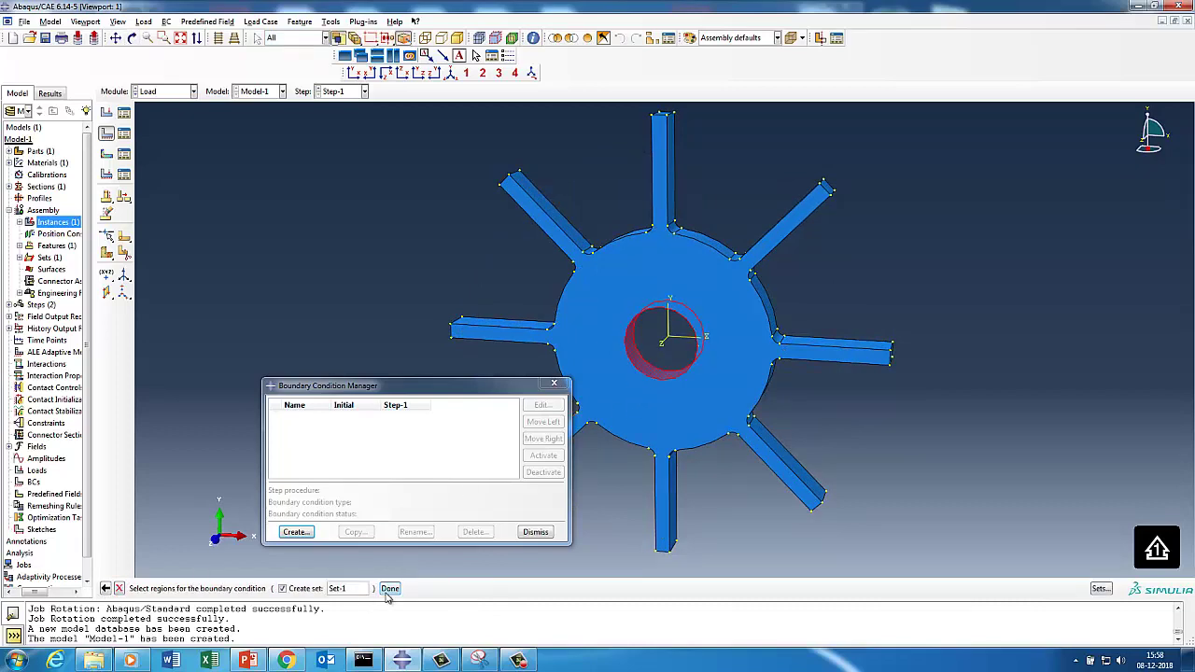
left_click(389, 588)
left_click(53, 471)
left_click(52, 489)
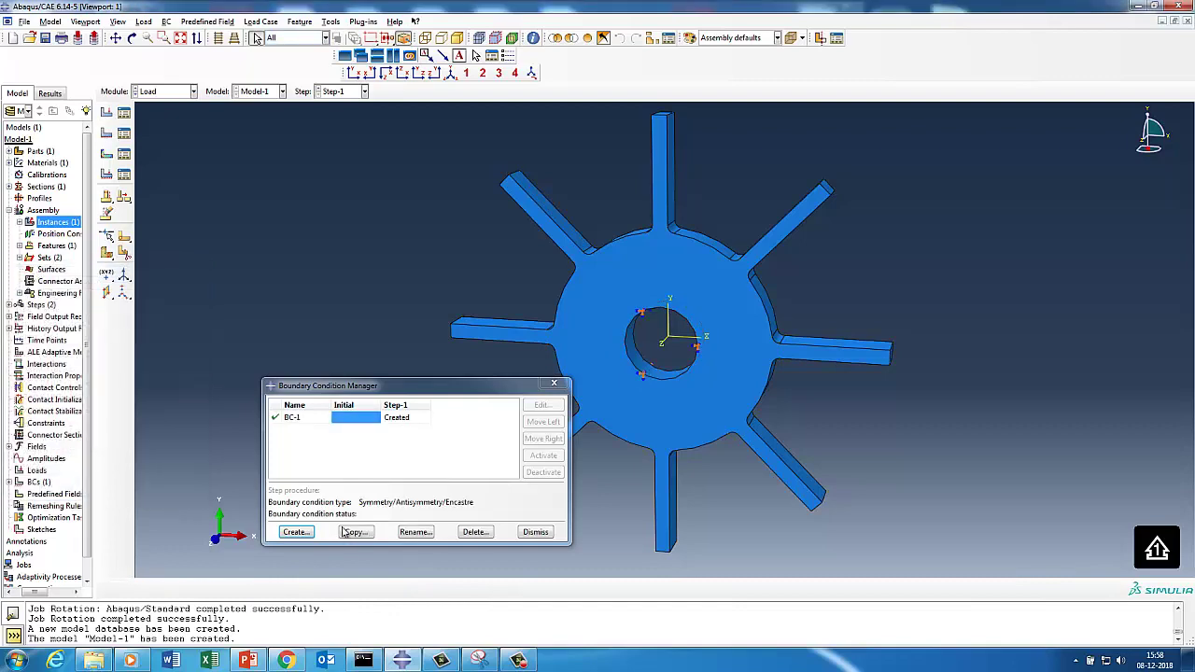
left_click(528, 533)
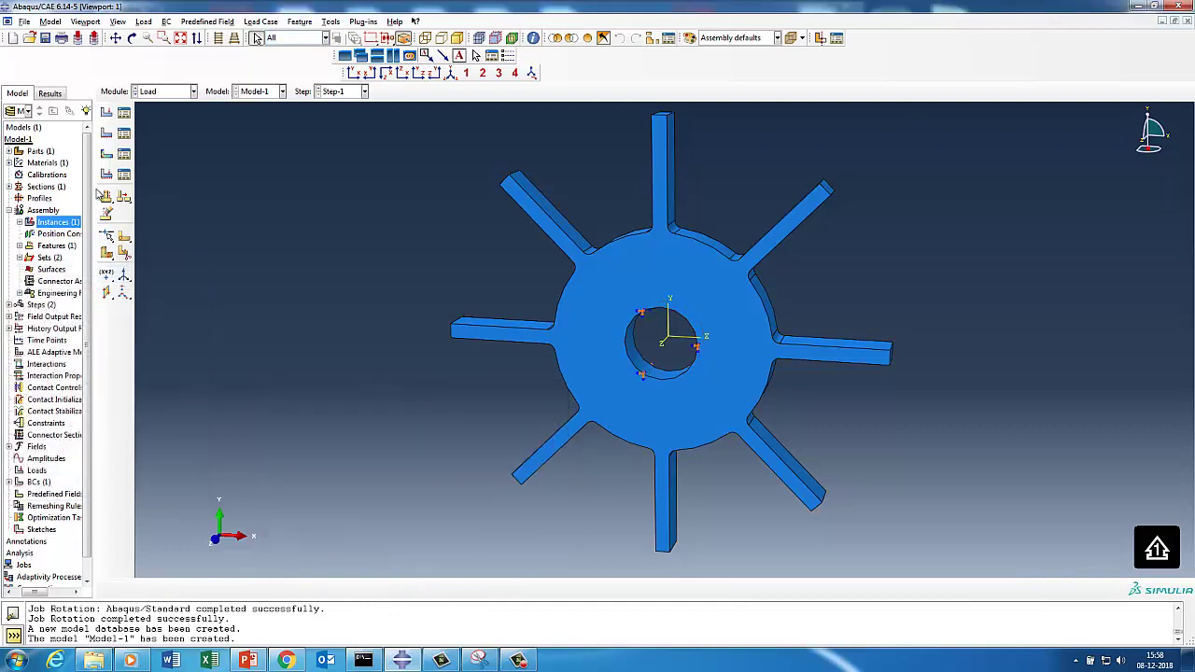
Create a mechanical load of type Rotational body force in Step-1.
left_click(124, 113)
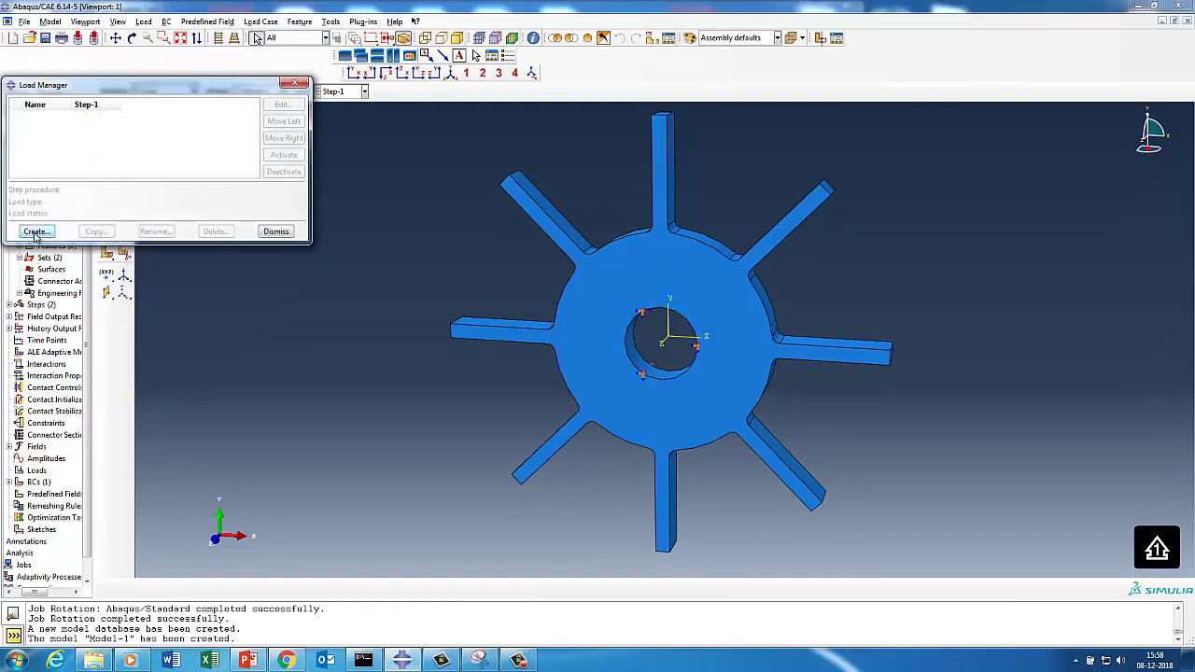
left_click(35, 231)
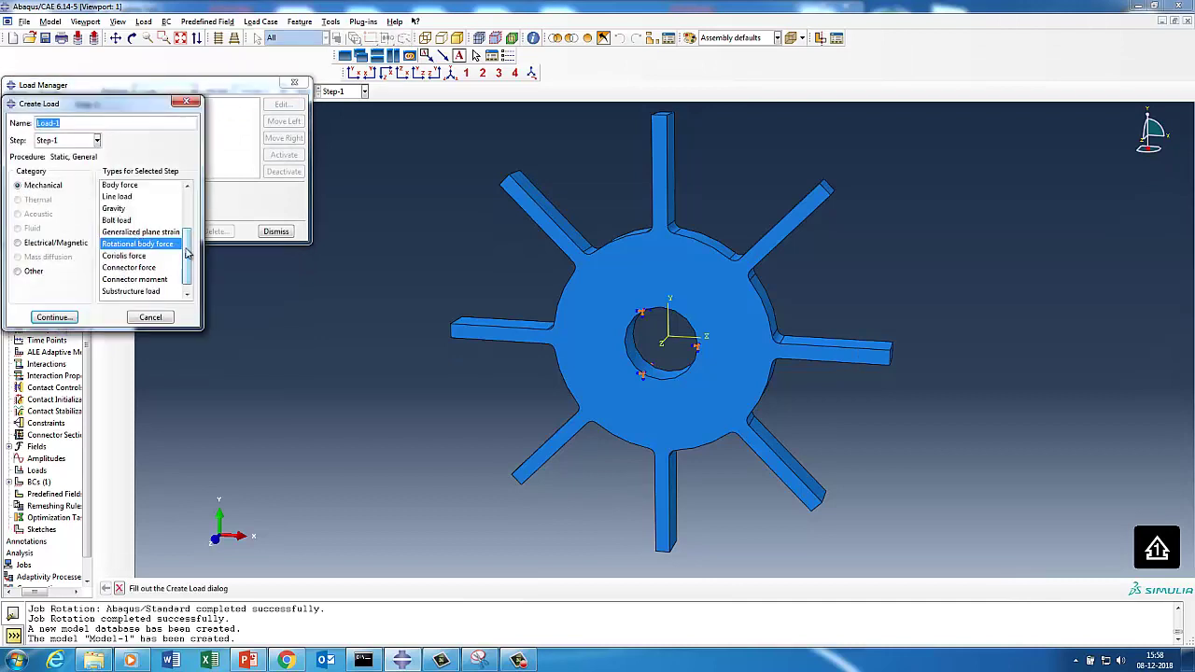
left_click_drag(187, 266, 193, 173)
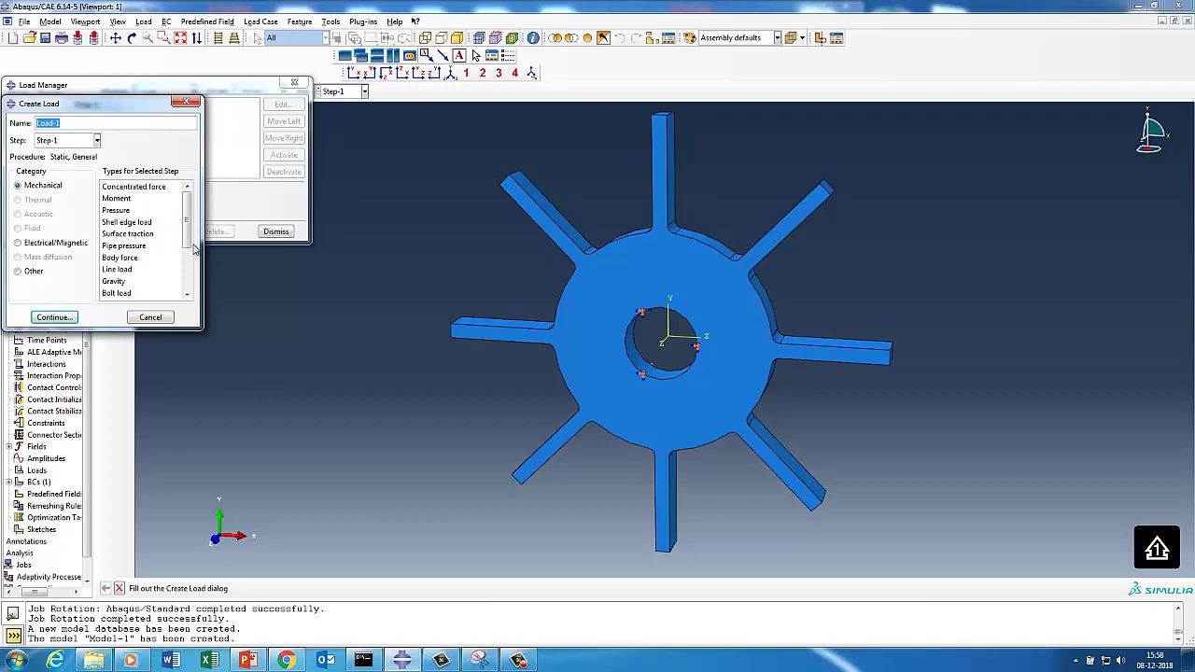
left_click_drag(188, 228, 187, 263)
left_click(138, 250)
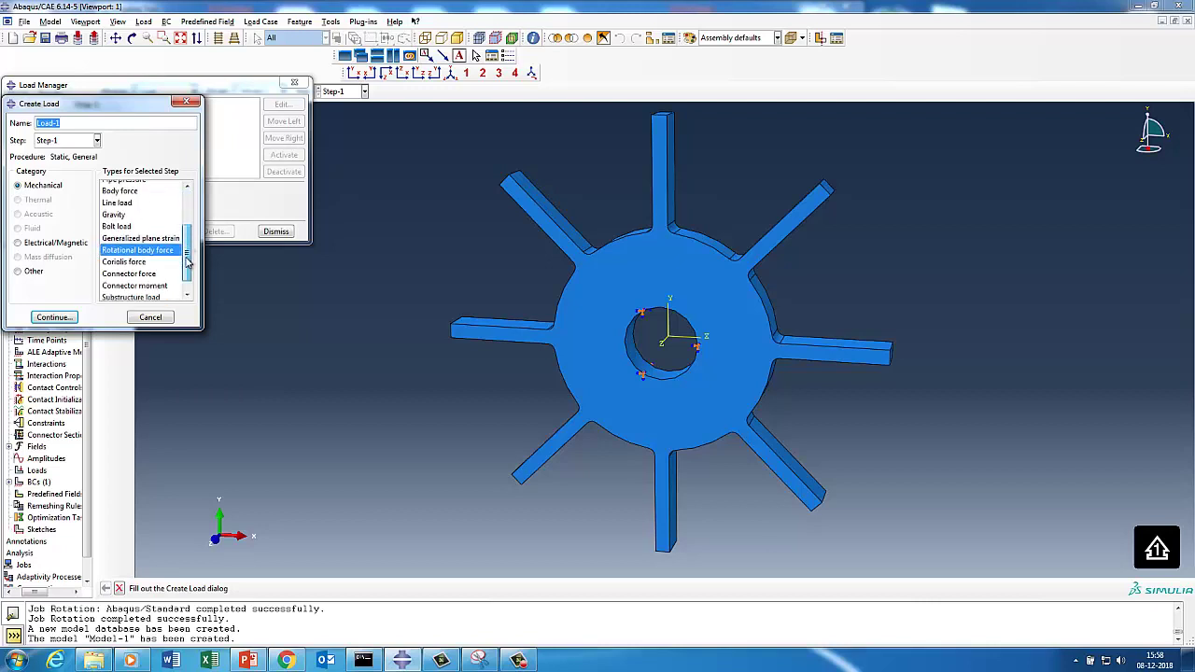
left_click(53, 317)
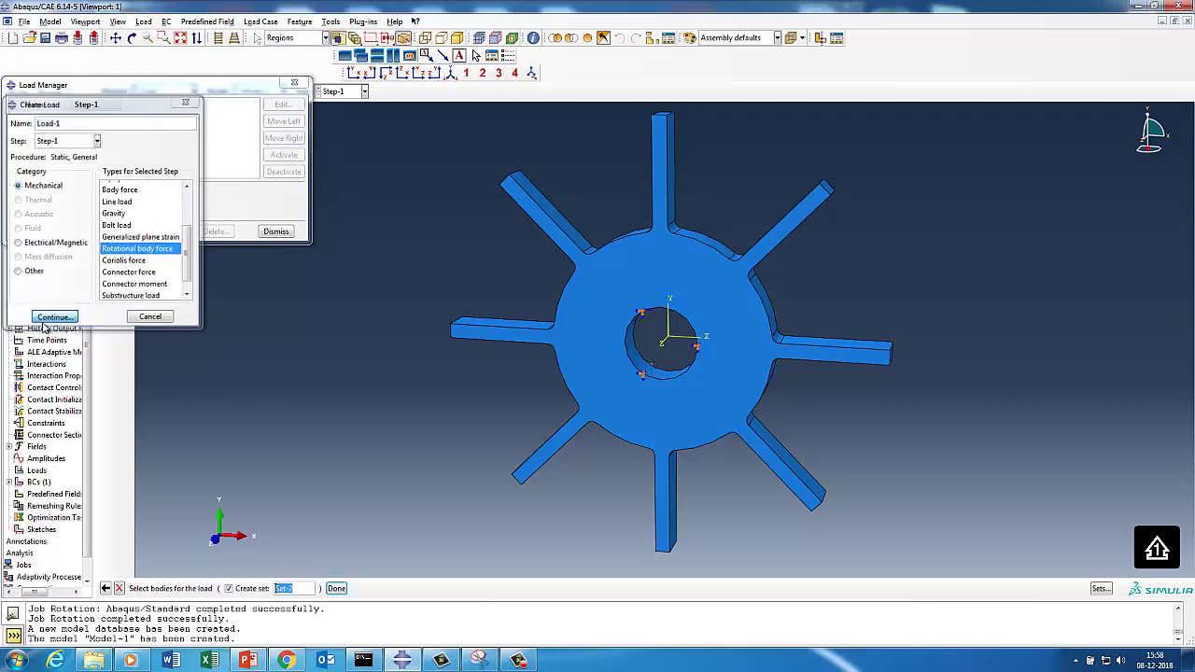
Apply the centrifugal load to the whole body about the axis from 0,0,0 to 0,0,1 with an angular velocity of 750 radians/time.
left_click_drag(398, 107, 930, 577)
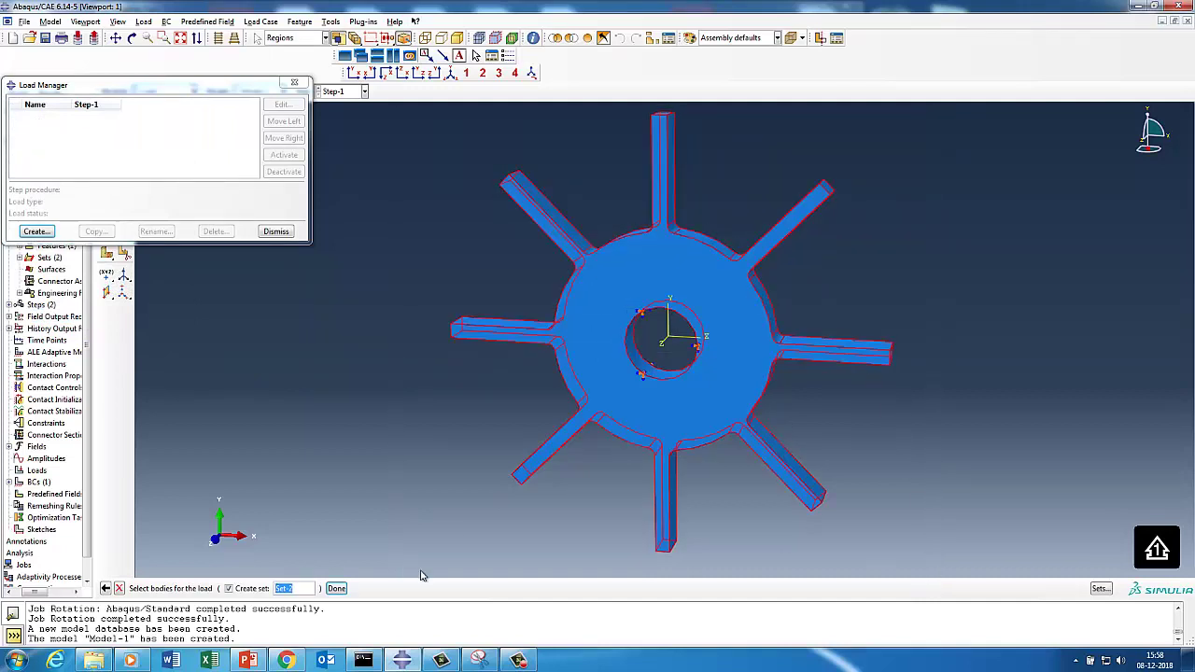
left_click(336, 589)
left_click(385, 587)
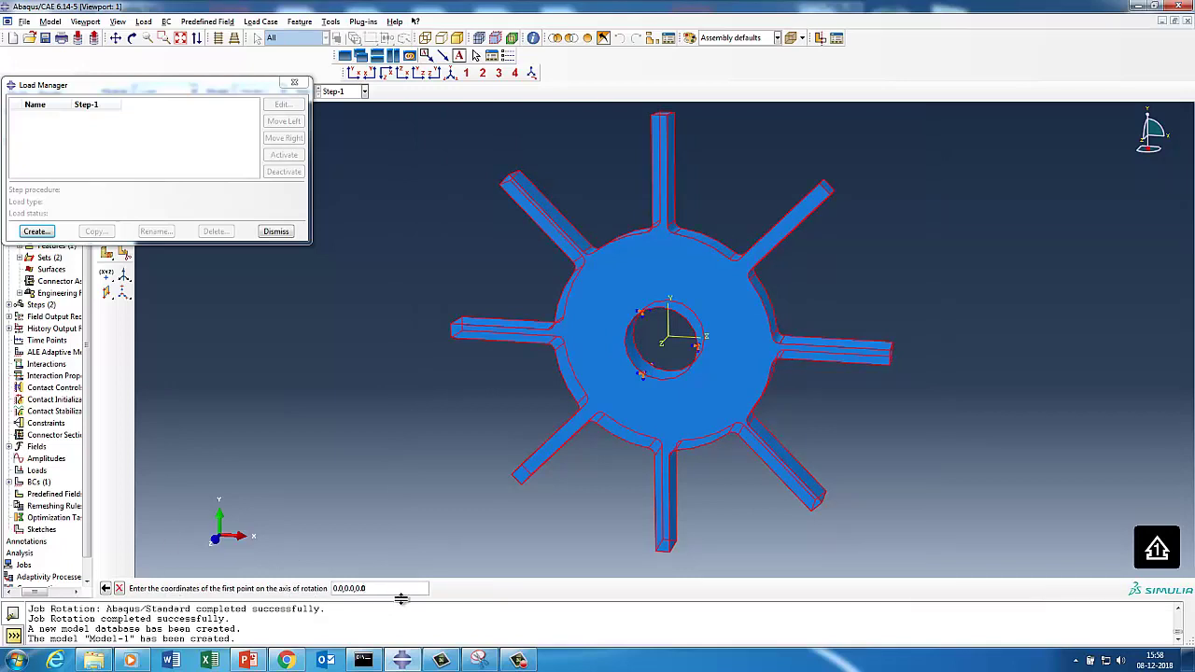
key("Return")
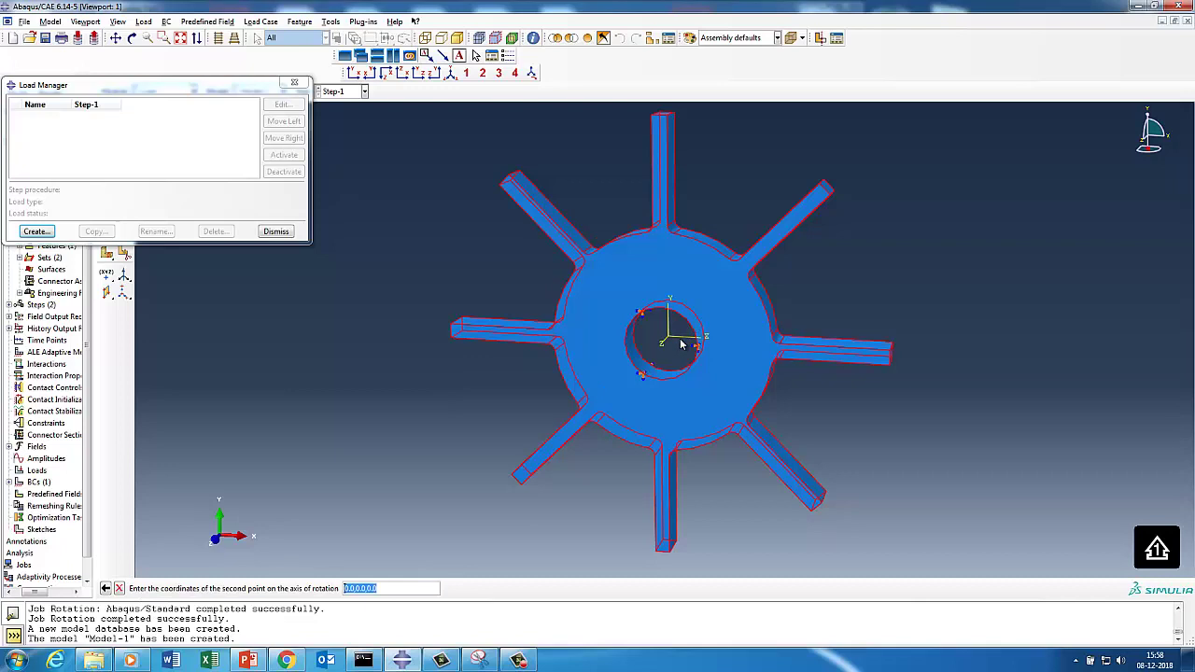
type("0,0,1")
key("Return")
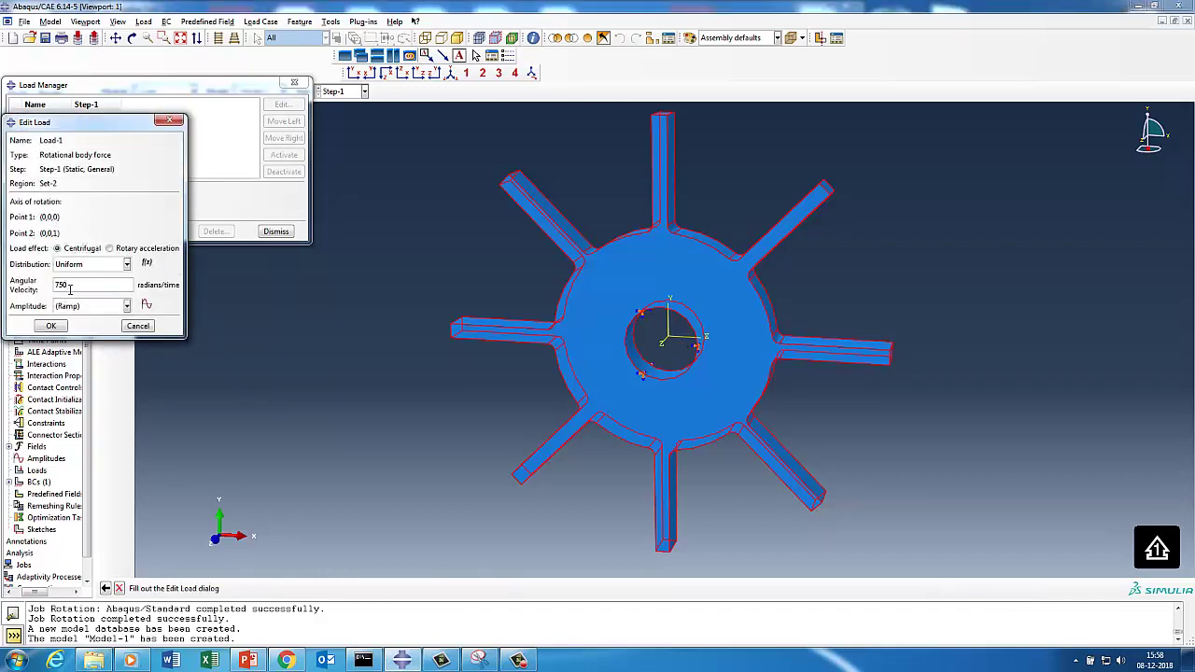
left_click(52, 326)
left_click(276, 232)
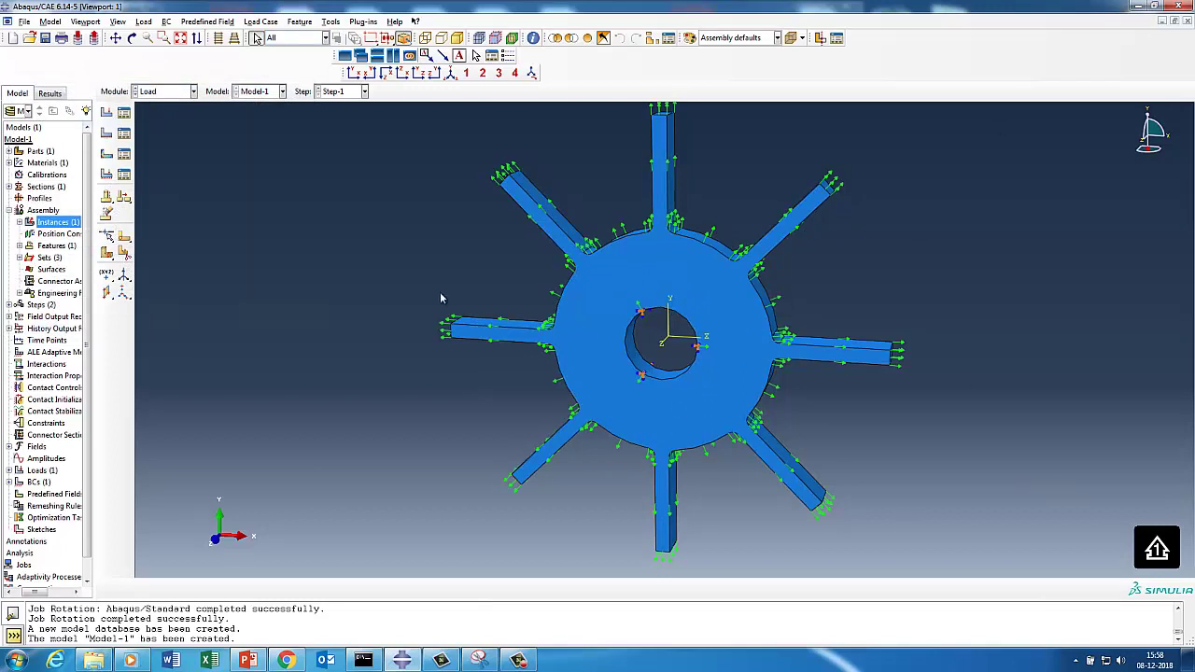
Switch to the Mesh module and make Part-1 the object for meshing instead of the assembly.
left_click(192, 90)
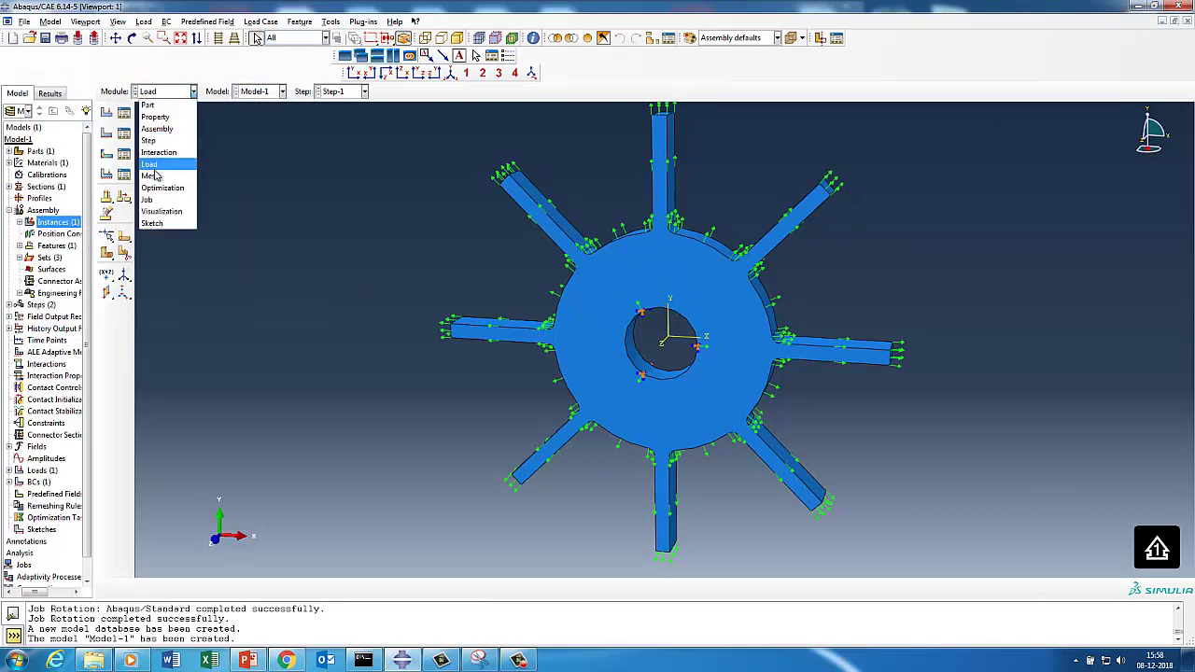
left_click(152, 175)
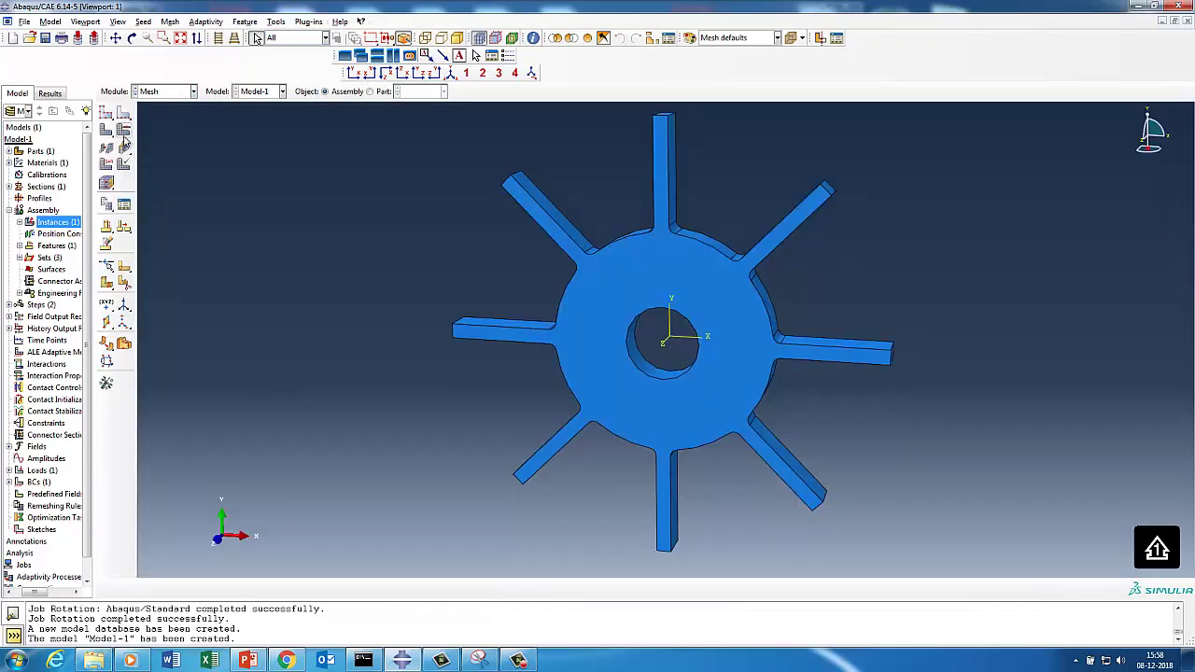
left_click(124, 138)
left_click(597, 351)
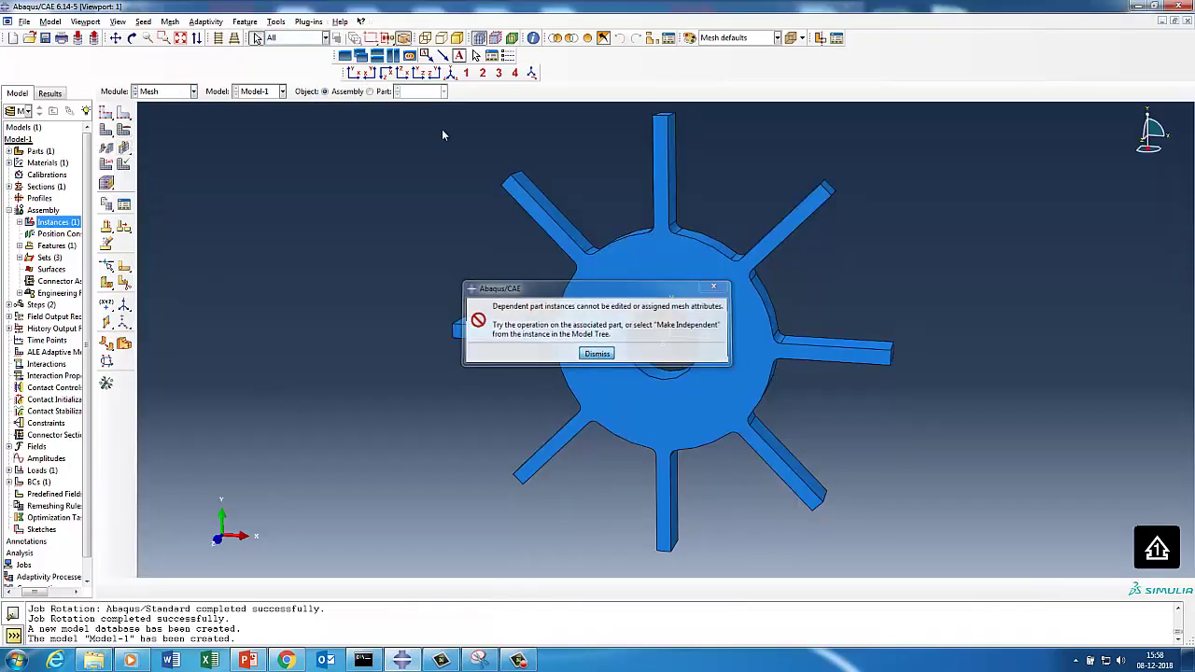
left_click(377, 91)
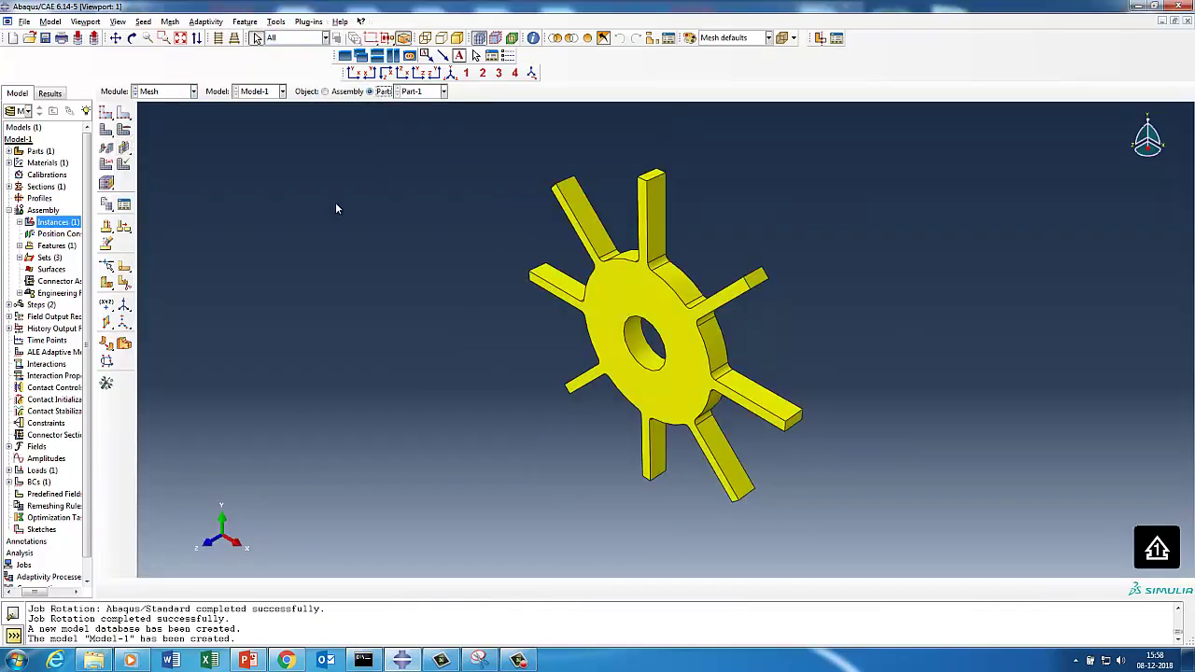
Accept Hex sweep mesh controls with the Advancing front algorithm and seed the part with an approximate global size of 5.
left_click(124, 130)
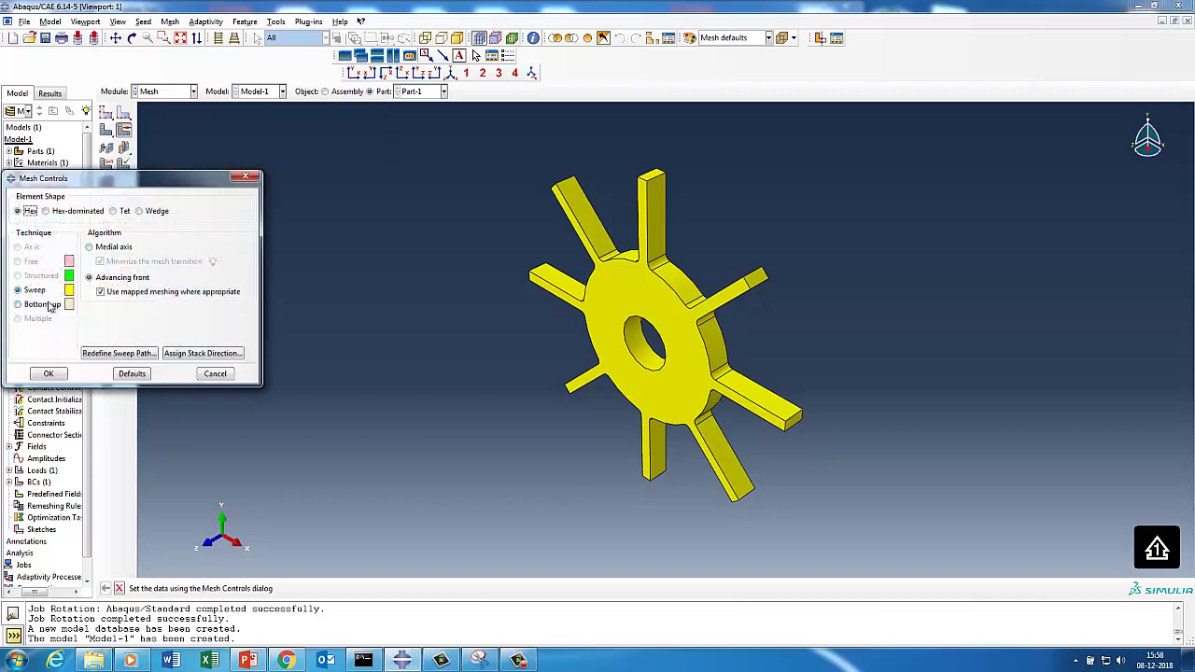
left_click(45, 378)
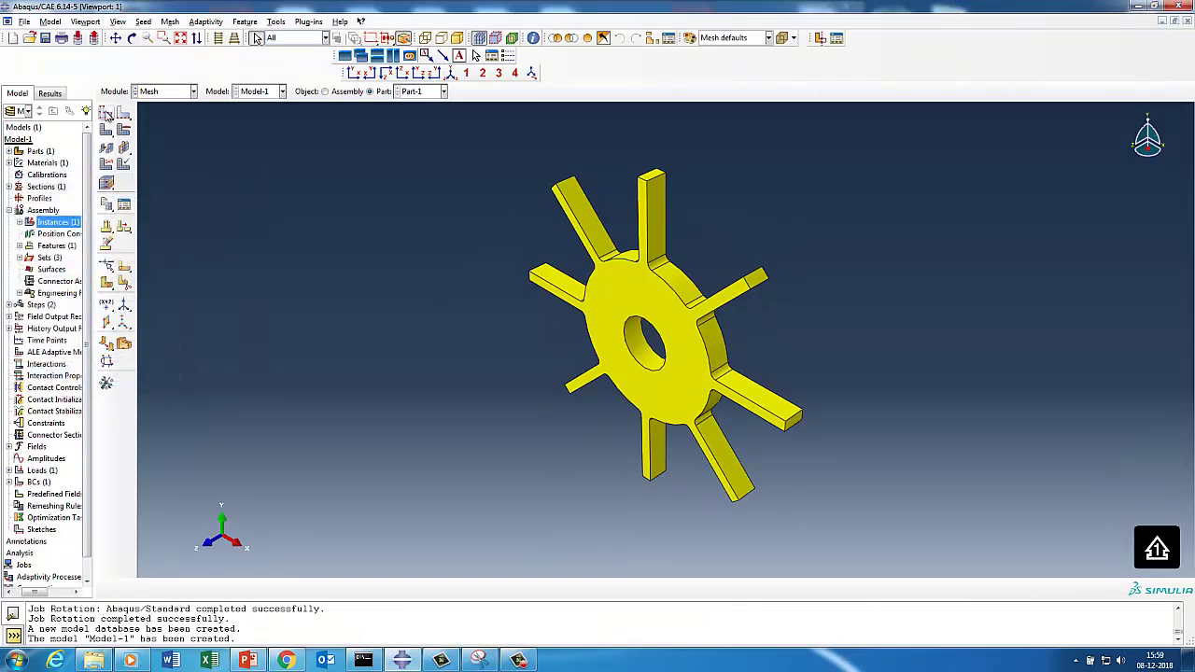
left_click(106, 112)
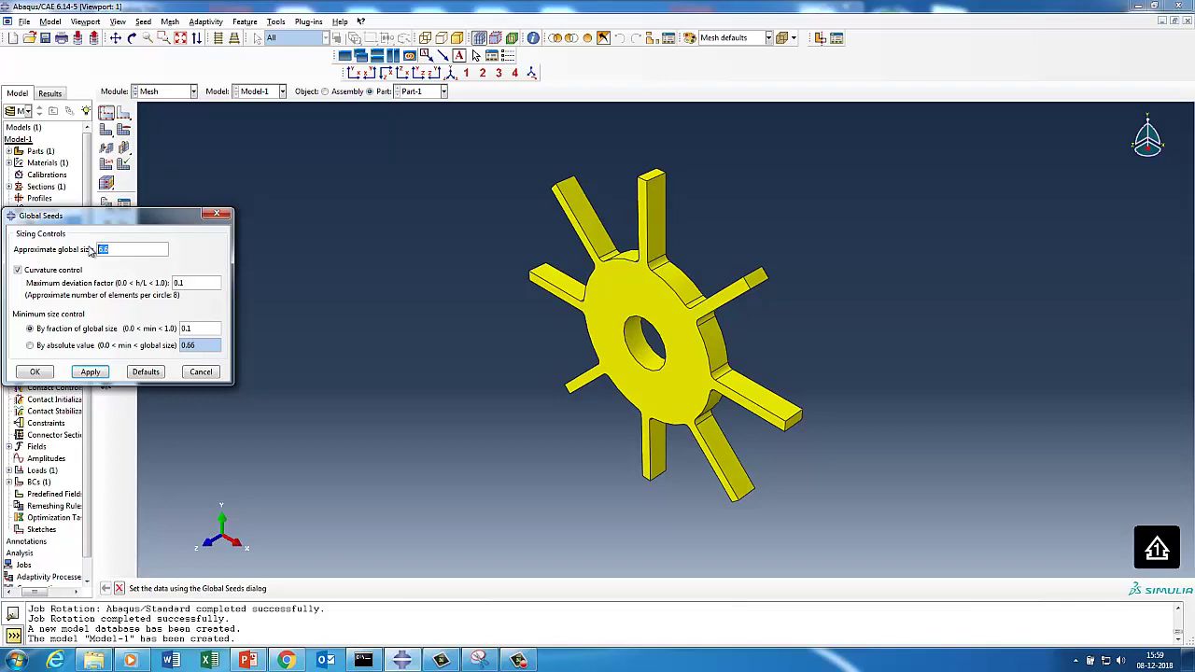
left_click(37, 375)
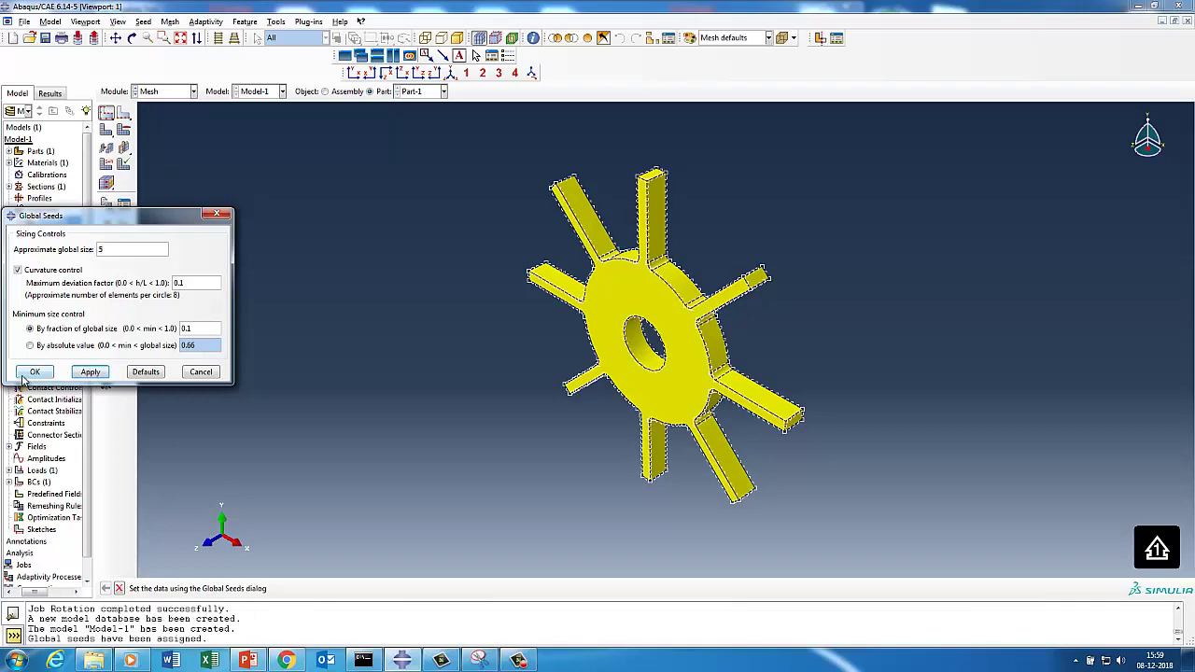
Assign the Standard linear 3D Stress element type with reduced integration (C3D8R) to the whole part.
left_click(105, 164)
left_click_drag(468, 172, 943, 579)
left_click(298, 588)
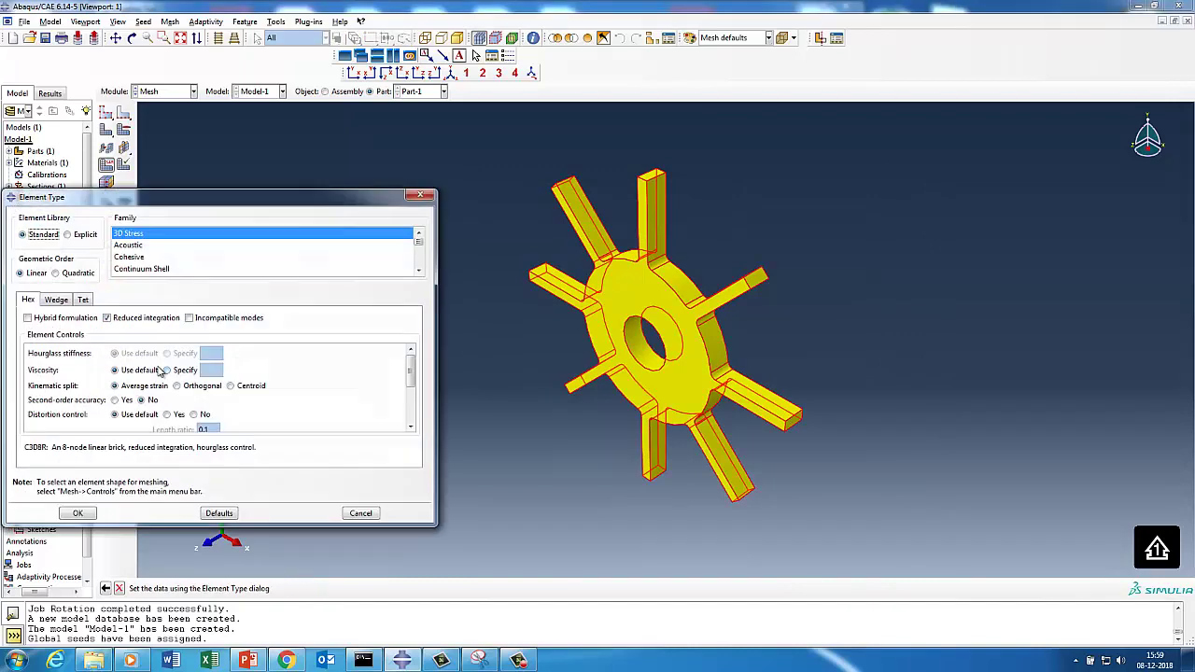
left_click(78, 512)
Generate the hex mesh on the part and view it in the XY plane.
left_click(105, 131)
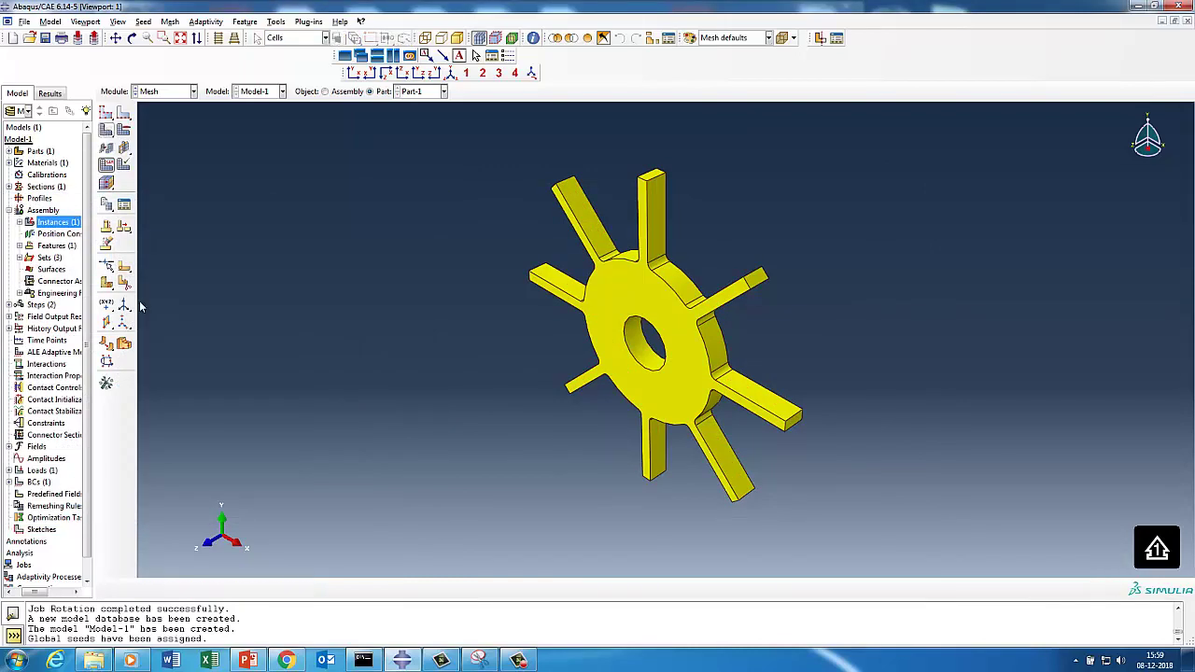
left_click(216, 588)
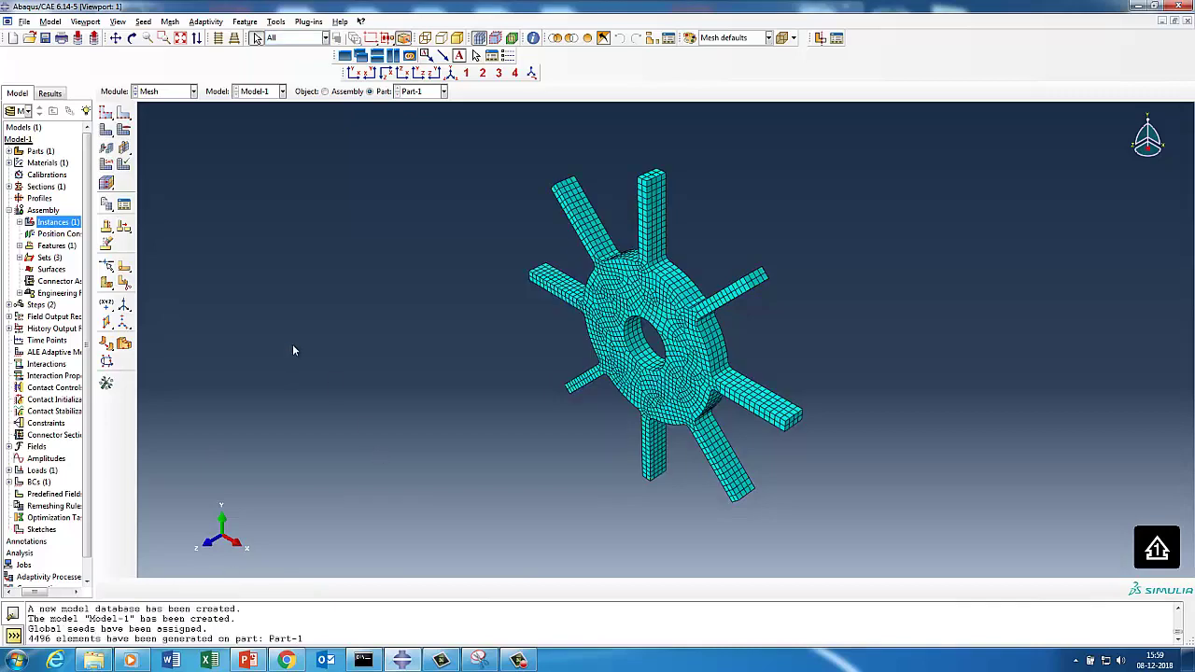
left_click(354, 74)
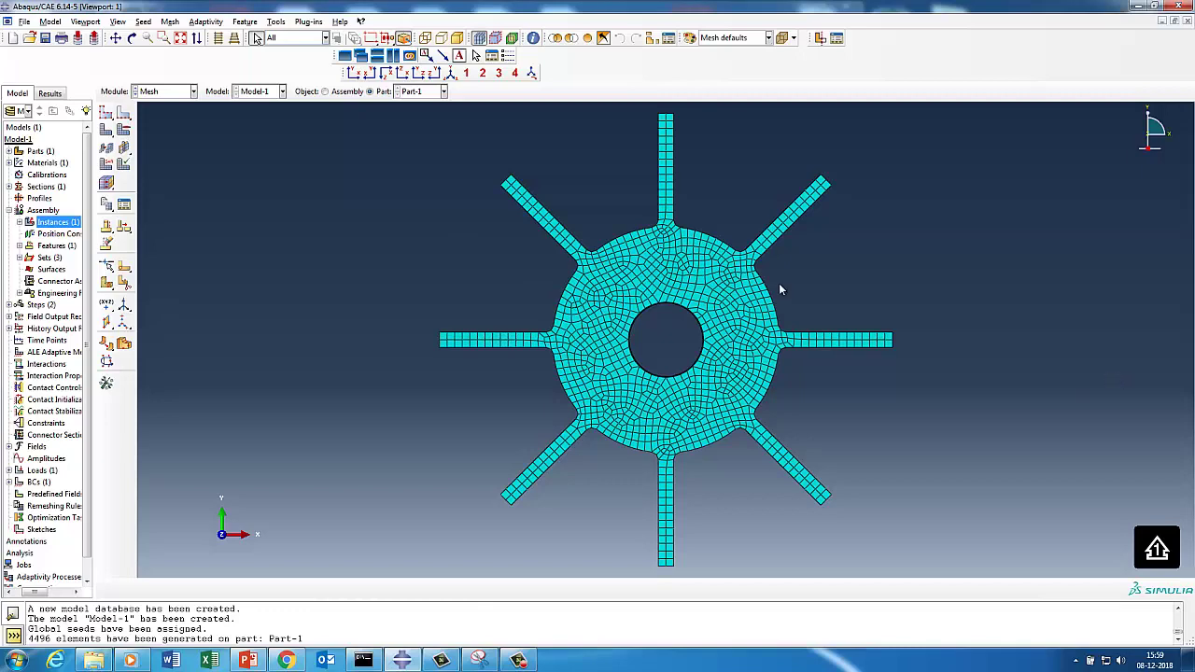
Change the meshing algorithm to Medial axis, delete the invalidated mesh and remesh the part.
left_click(123, 130)
left_click(103, 247)
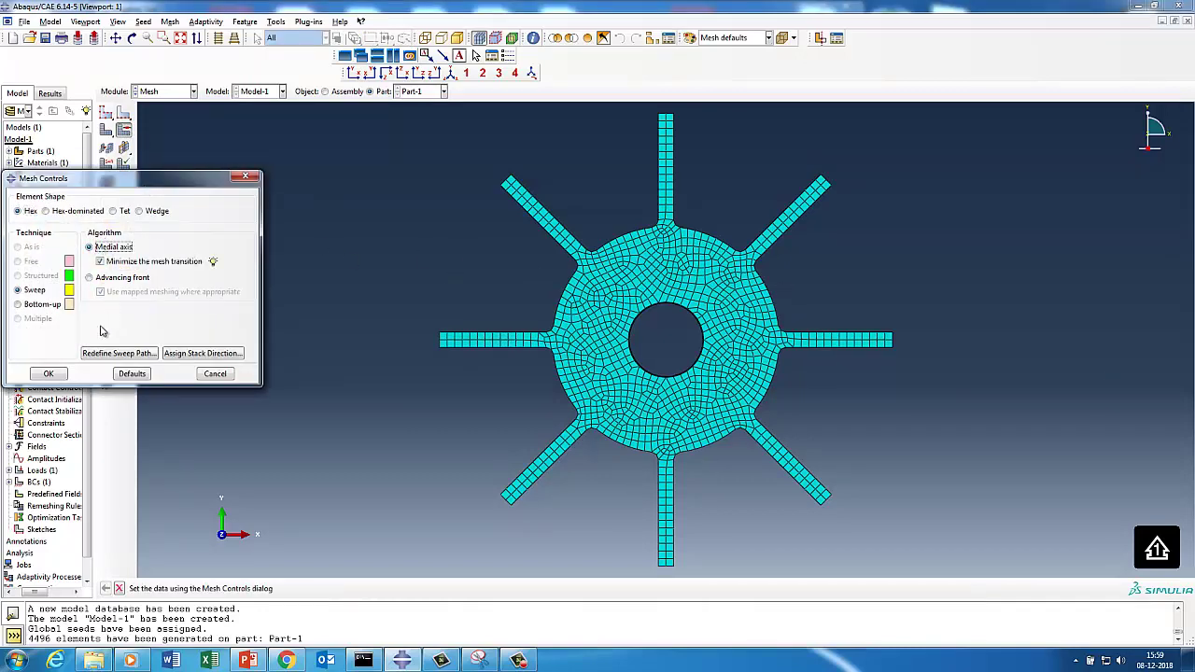
left_click(60, 375)
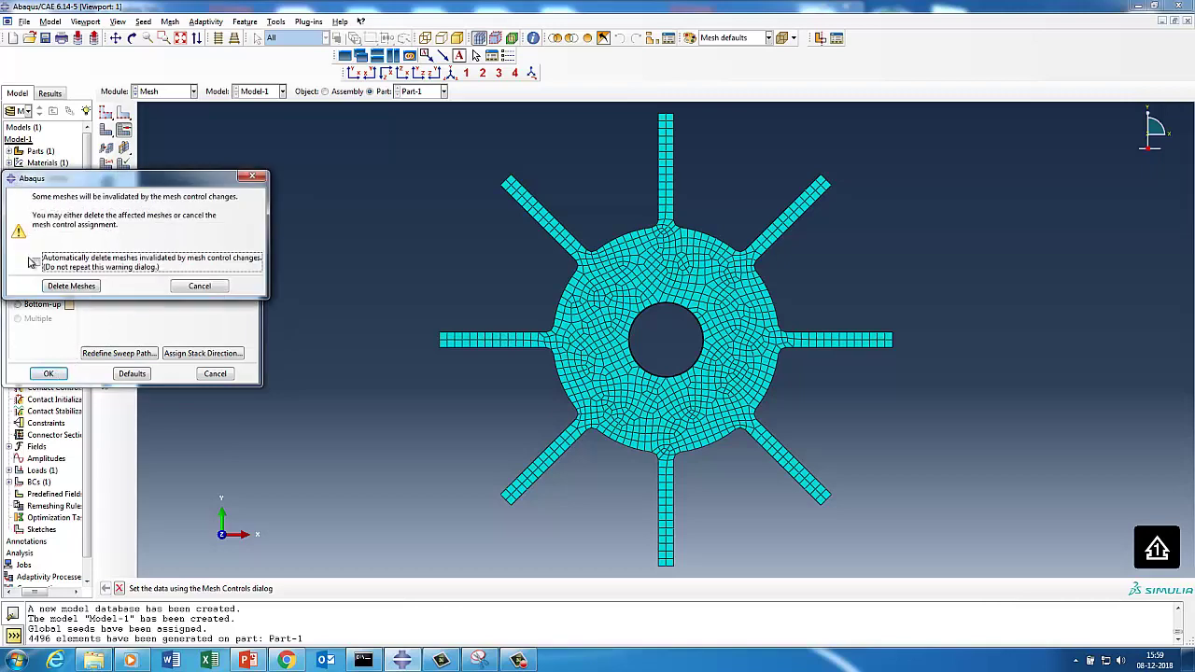
left_click(58, 286)
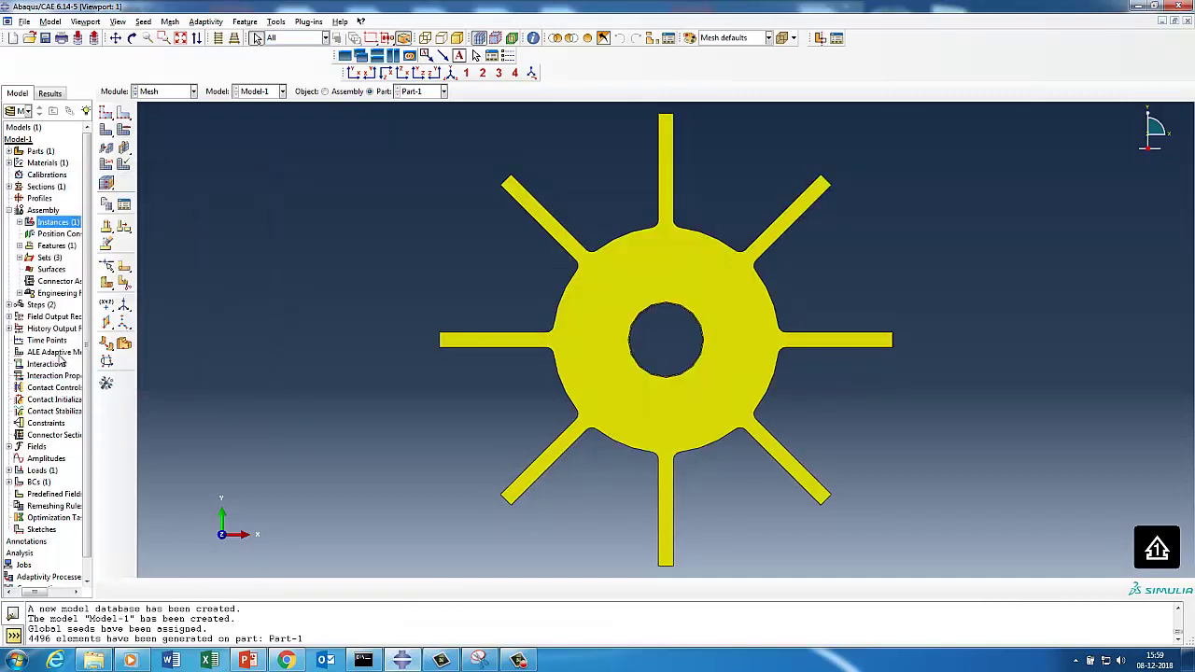
left_click(106, 129)
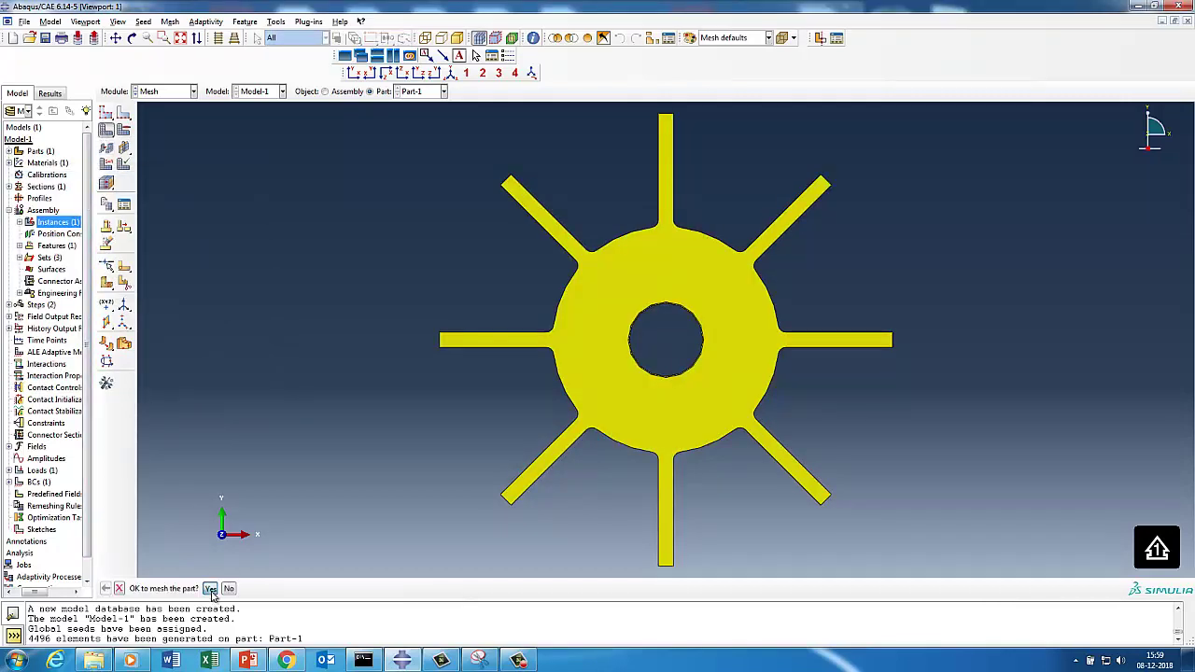
left_click(210, 588)
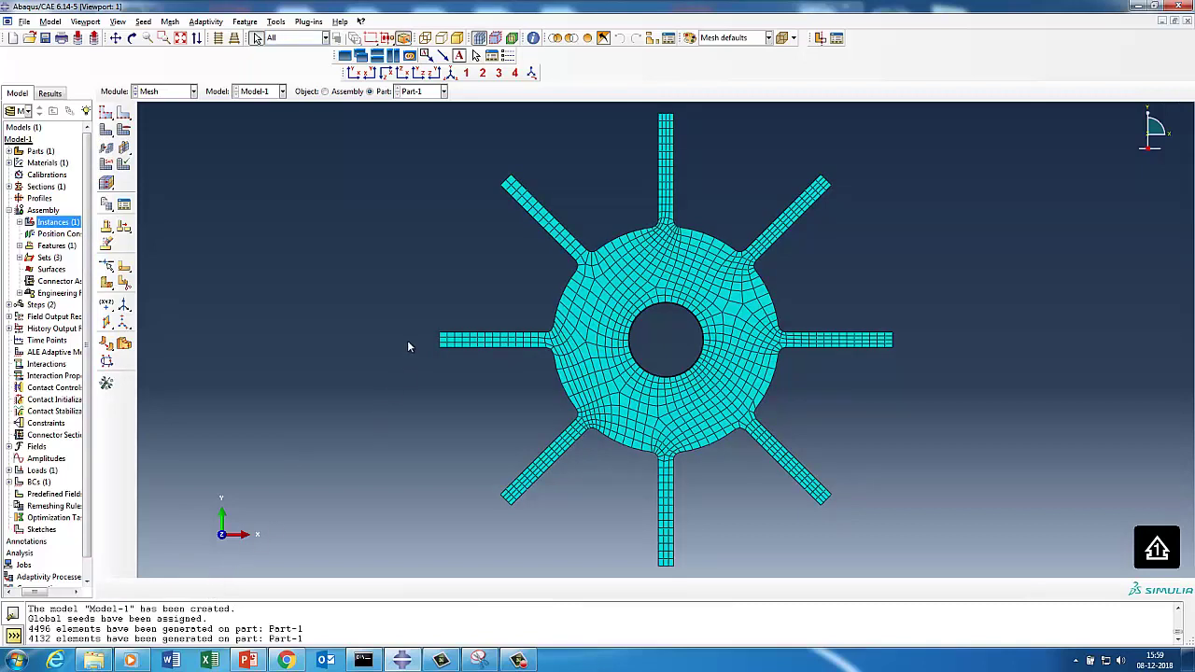
Change the element shape to Hex-dominated in the mesh controls and remesh the part.
left_click(123, 130)
left_click(79, 212)
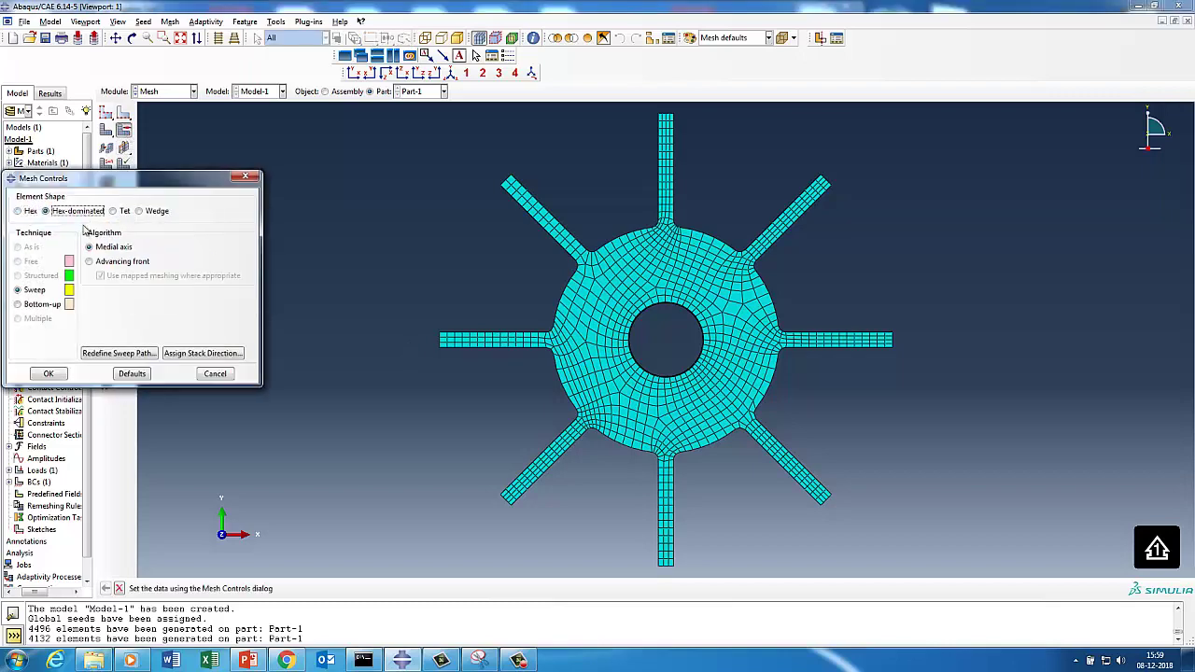
left_click(49, 373)
left_click(106, 147)
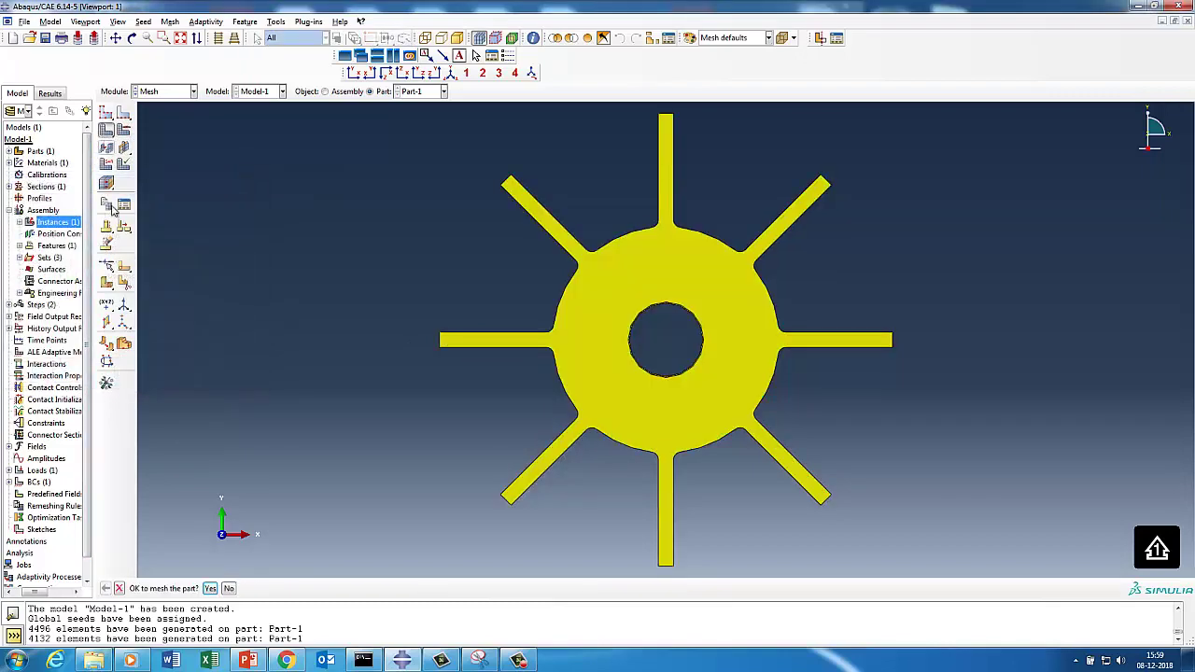
left_click(211, 590)
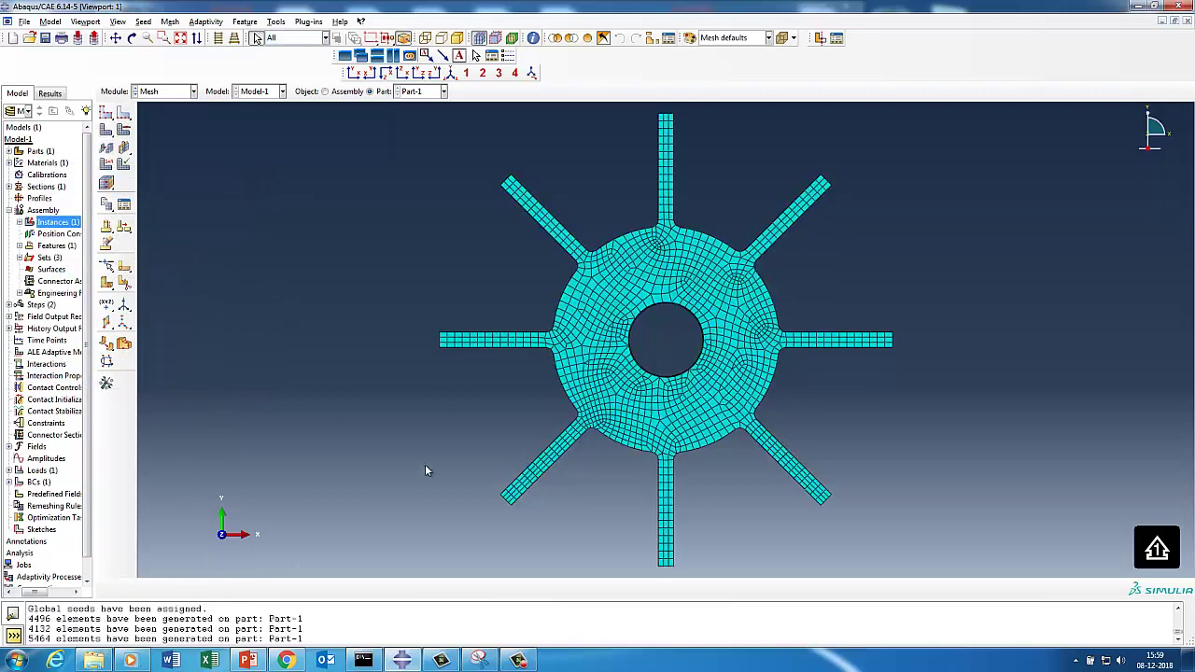